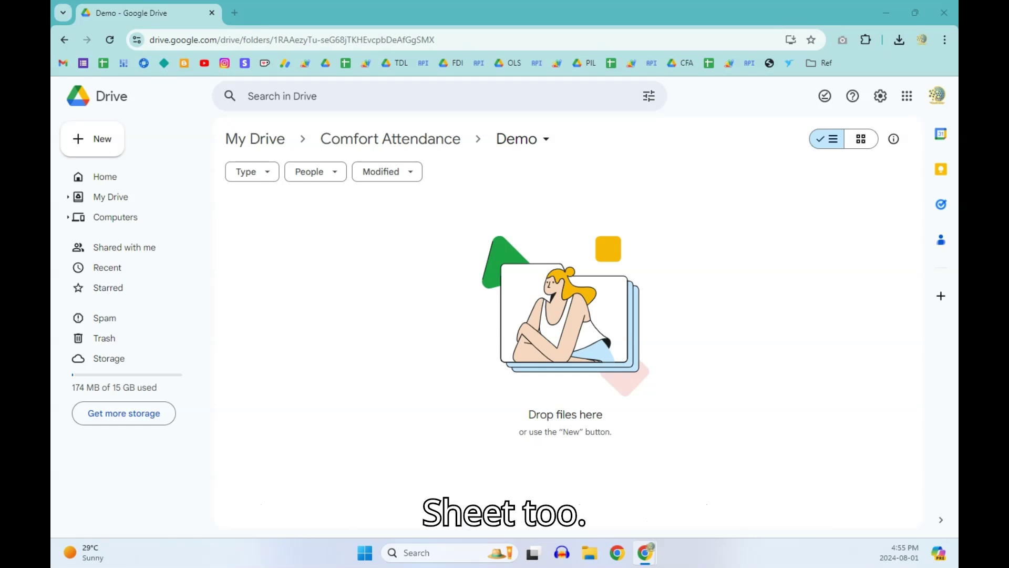
Step: Create a new blank Google Sheets spreadsheet in the Demo Drive folder
left_click(104, 140)
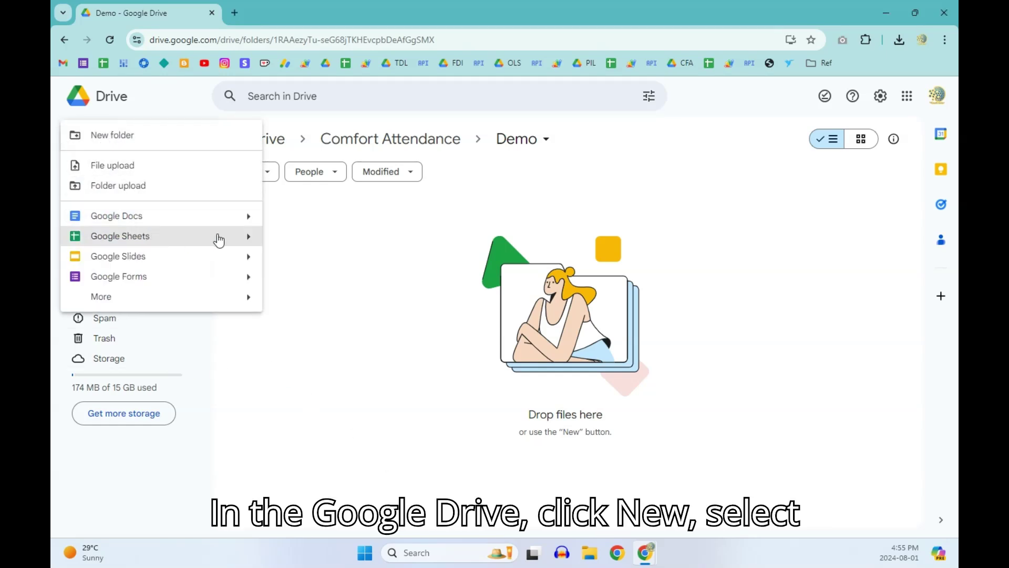
mouse_move(248, 236)
left_click(325, 242)
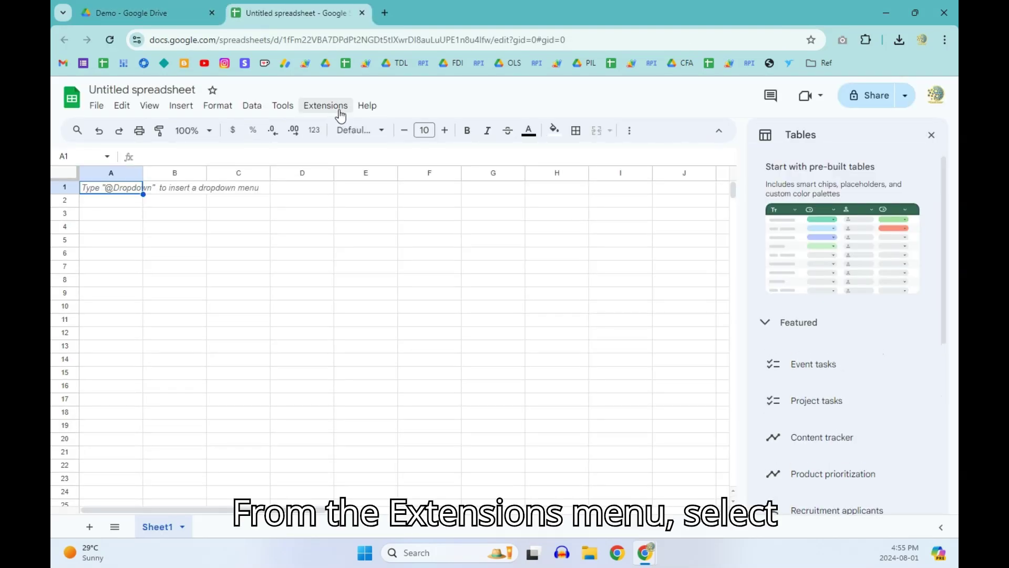
Step: Search the Workspace Marketplace add-ons for 'comfort attendance'
left_click(329, 106)
mouse_move(345, 127)
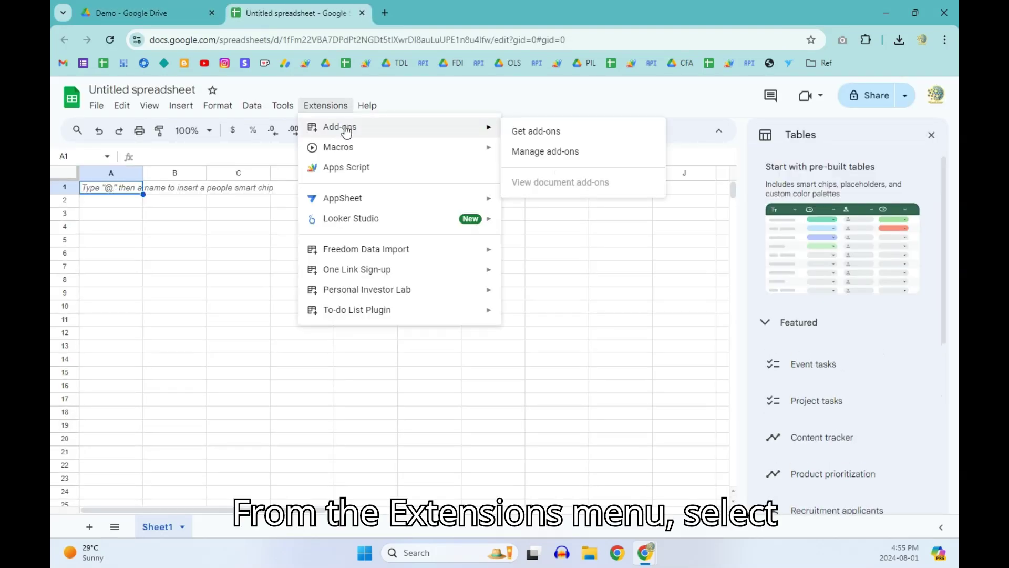
left_click(530, 129)
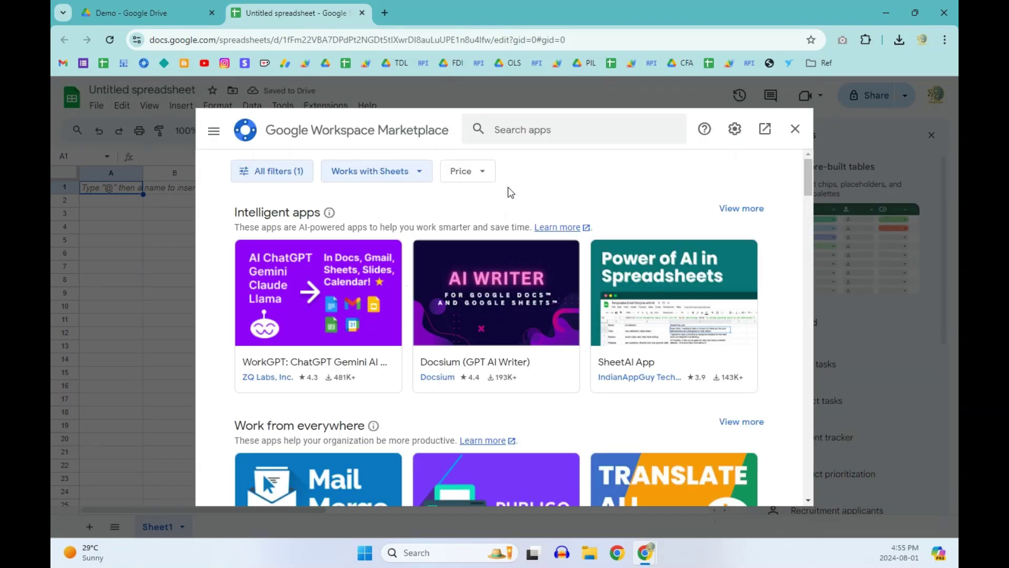
left_click(520, 132)
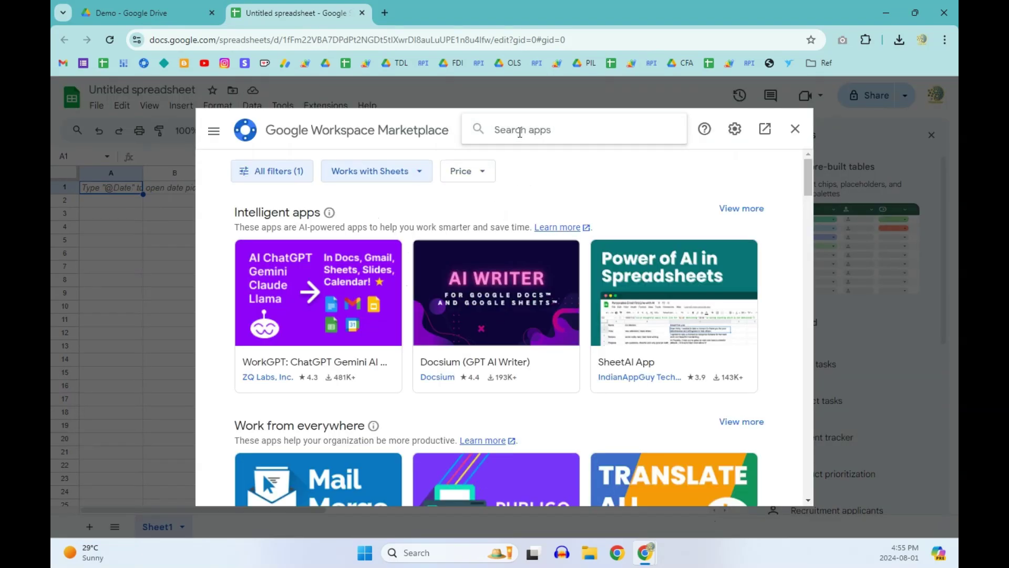
type("comfort attendance")
key("Return")
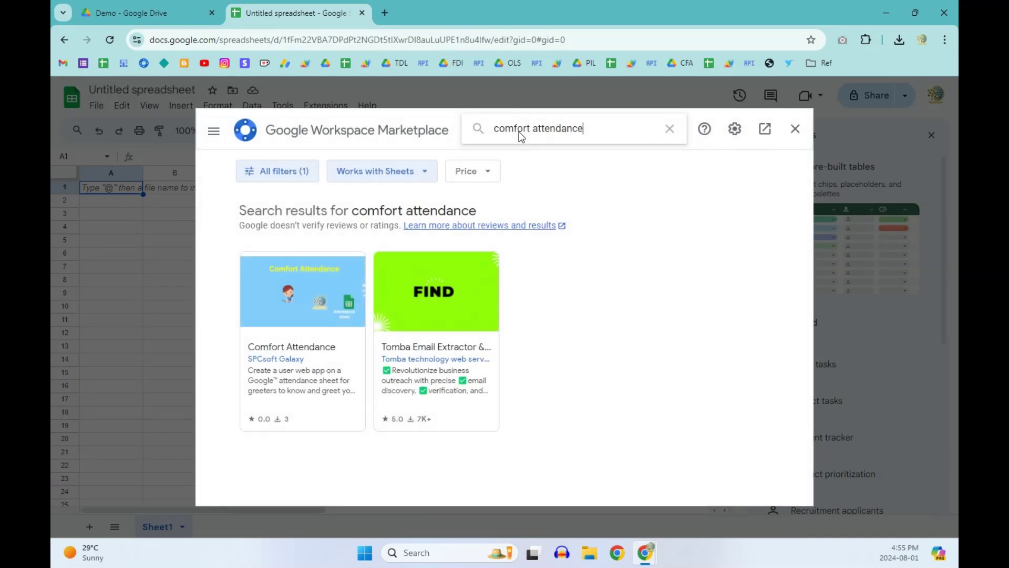
Step: Install the Comfort Attendance add-on and allow its requested access to the Google account
left_click(267, 325)
left_click(665, 220)
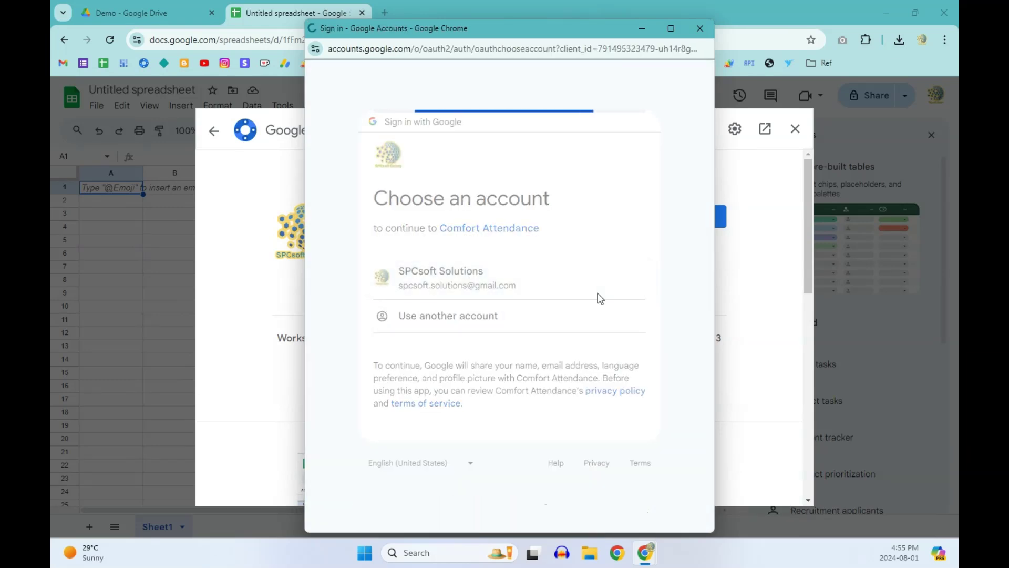
left_click(594, 419)
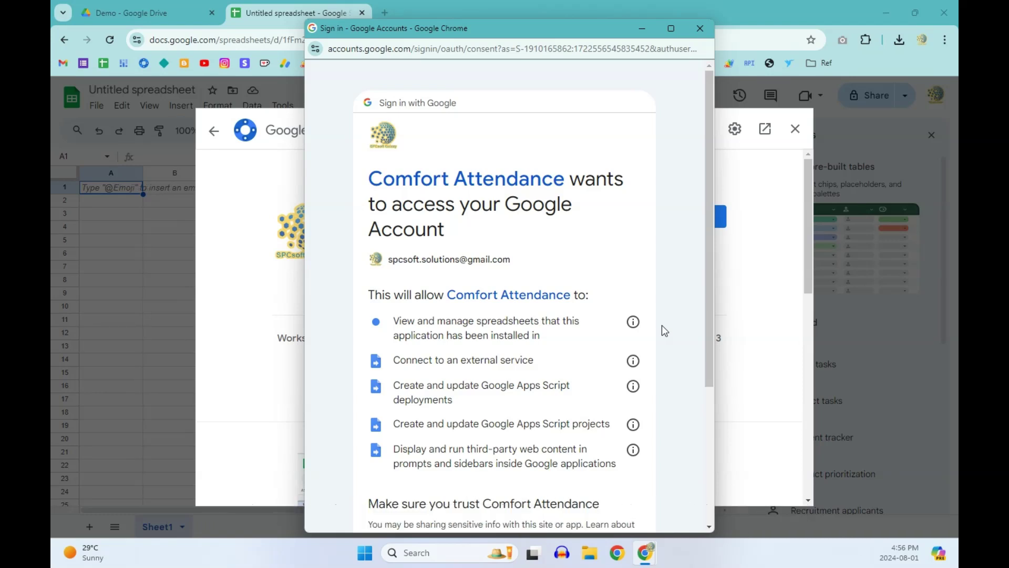
scroll(667, 450, "down", 4)
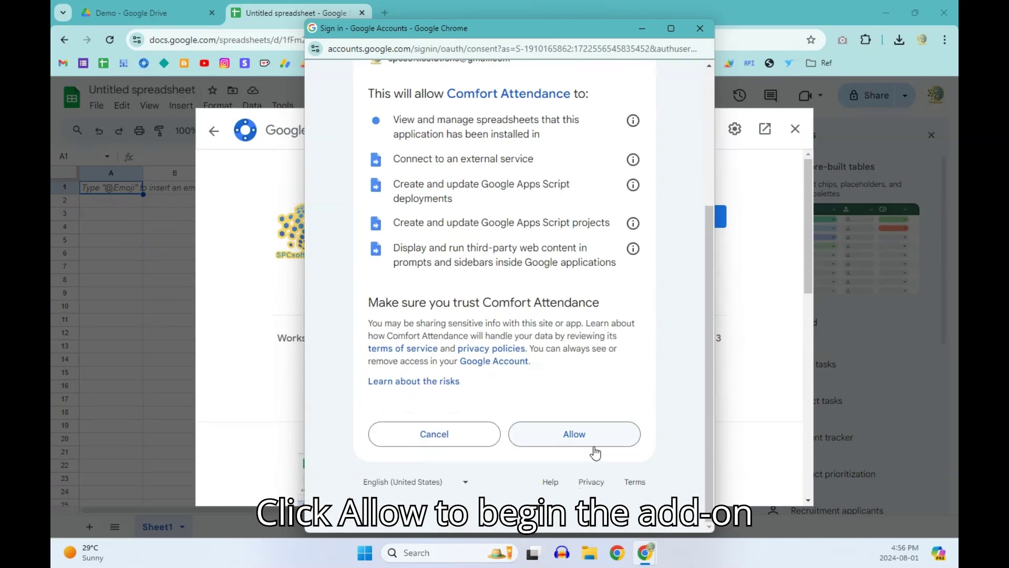
left_click(581, 441)
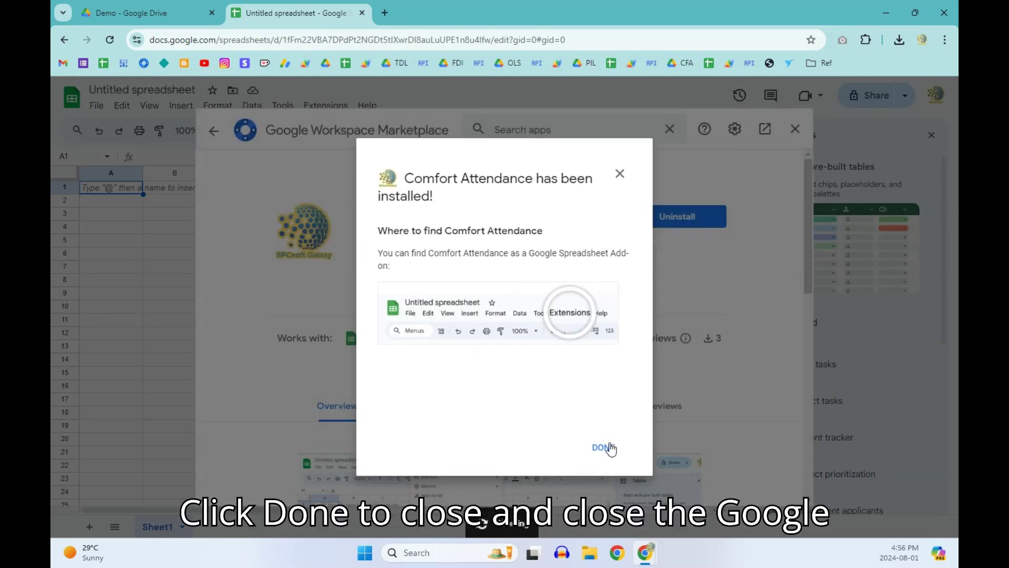
Step: Close the Marketplace and launch Comfort Attendance's Set up web app from Extensions
left_click(609, 447)
left_click(796, 130)
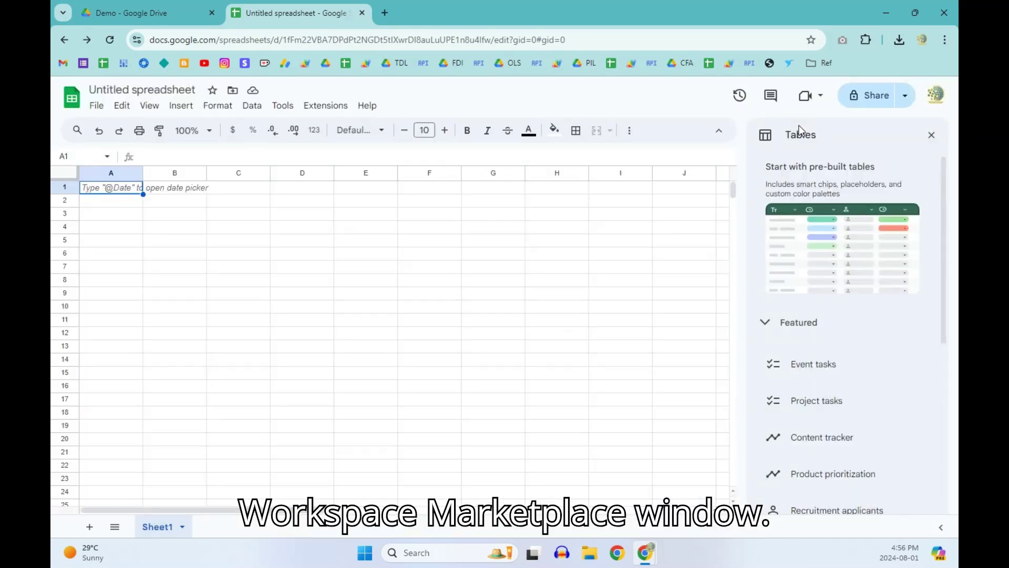
left_click(342, 113)
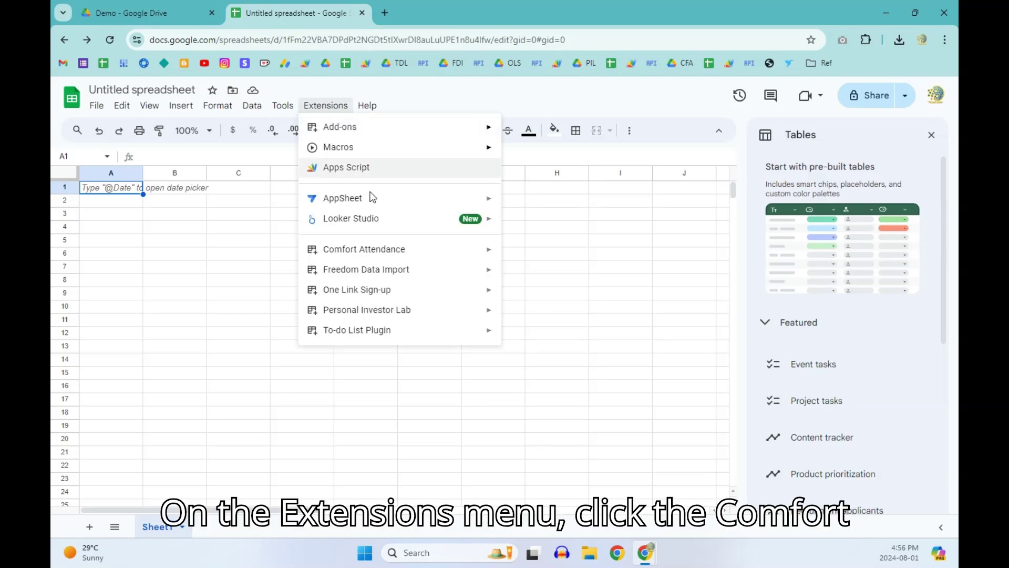
mouse_move(396, 256)
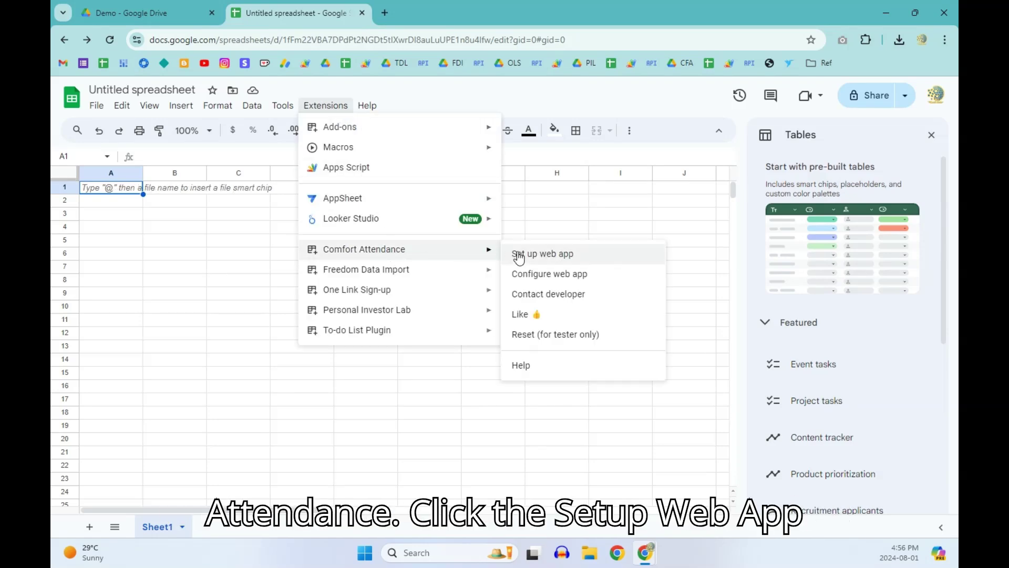
left_click(536, 254)
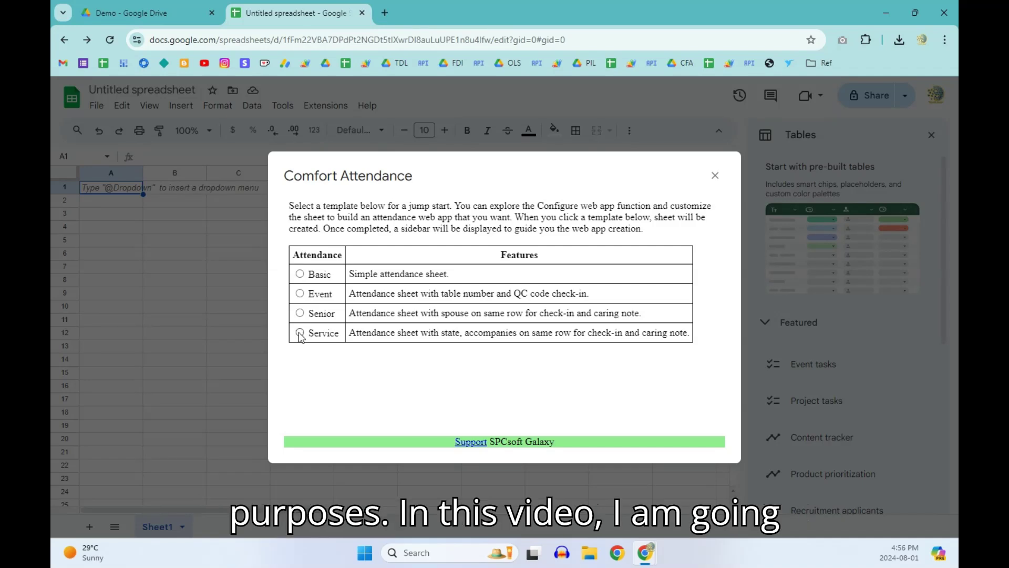
Step: Apply the Service template and rename the spreadsheet 'Demo Service Attendance'
left_click(300, 333)
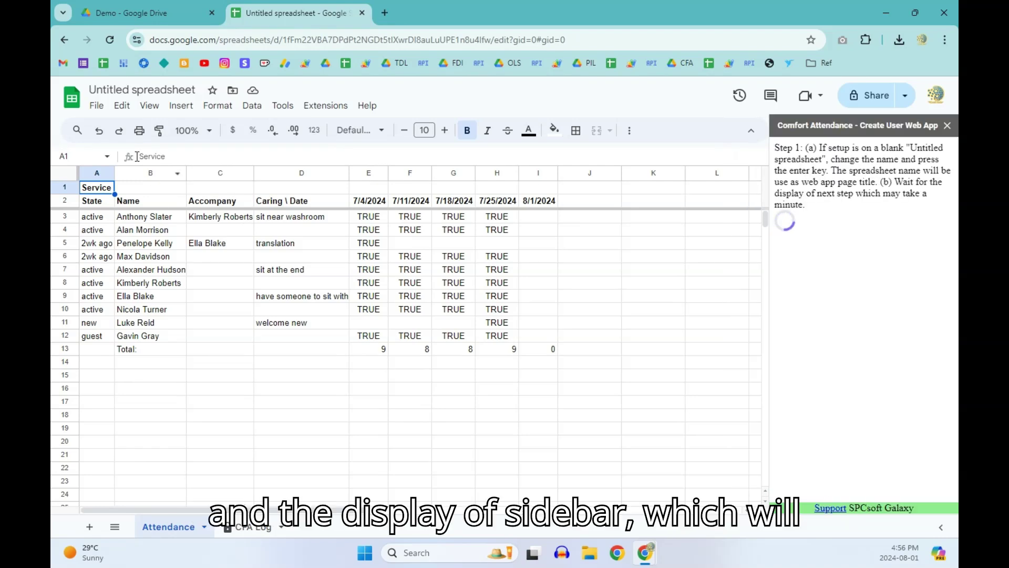
left_click(121, 90)
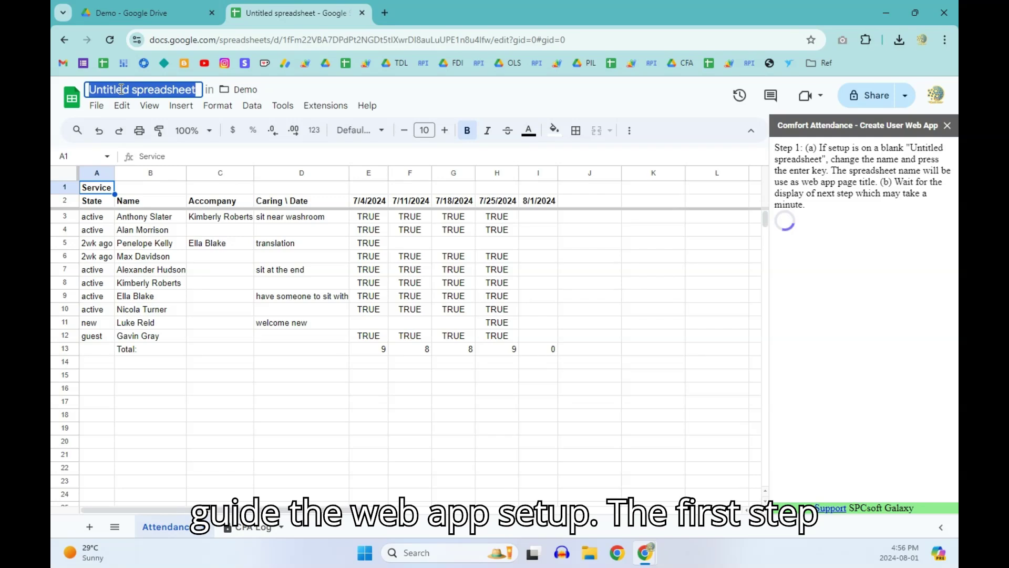
type("Demo Service Attendance")
key("Return")
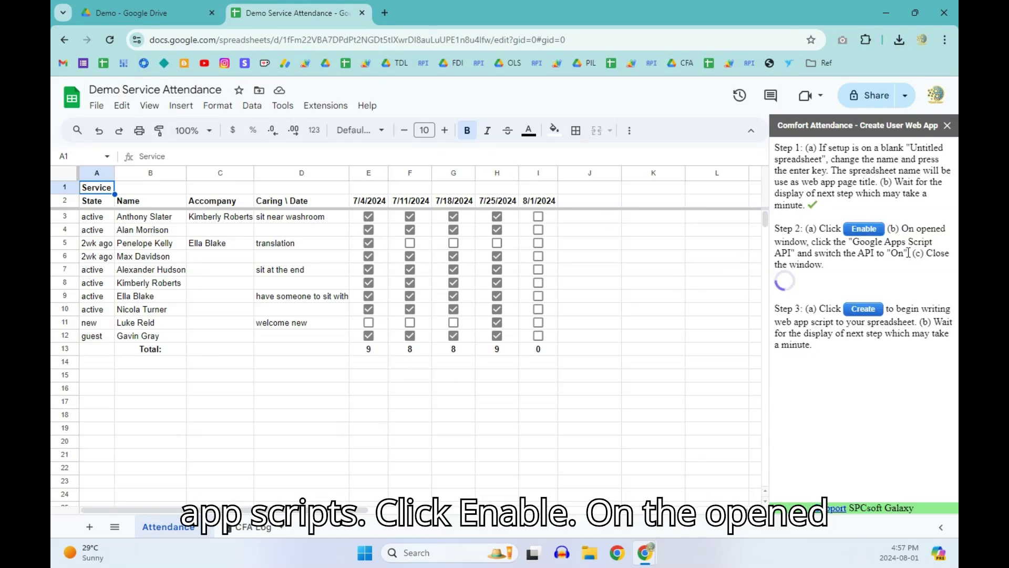
Step: Switch the Google Apps Script API on, then create the web app script
left_click(876, 233)
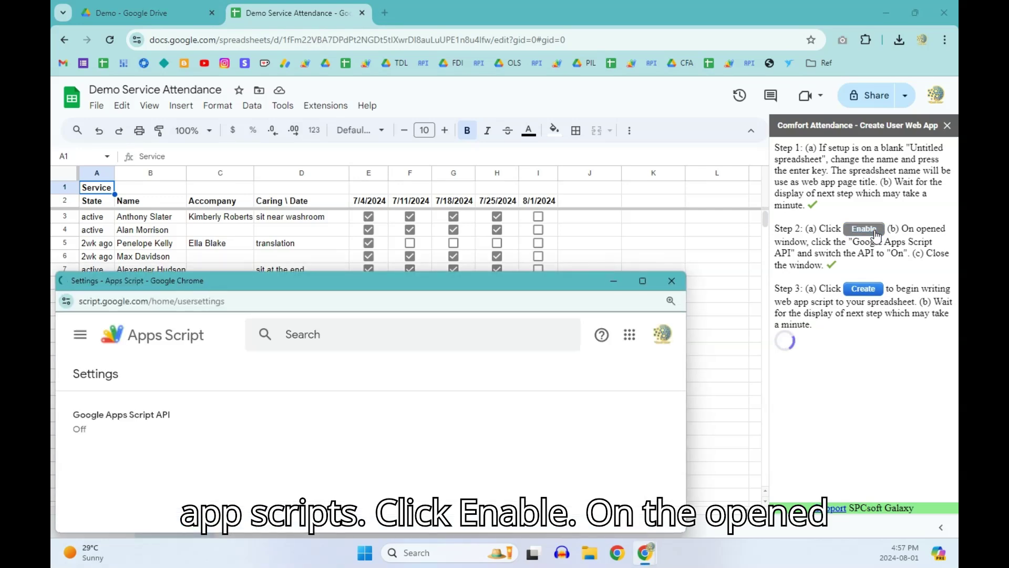
left_click(166, 430)
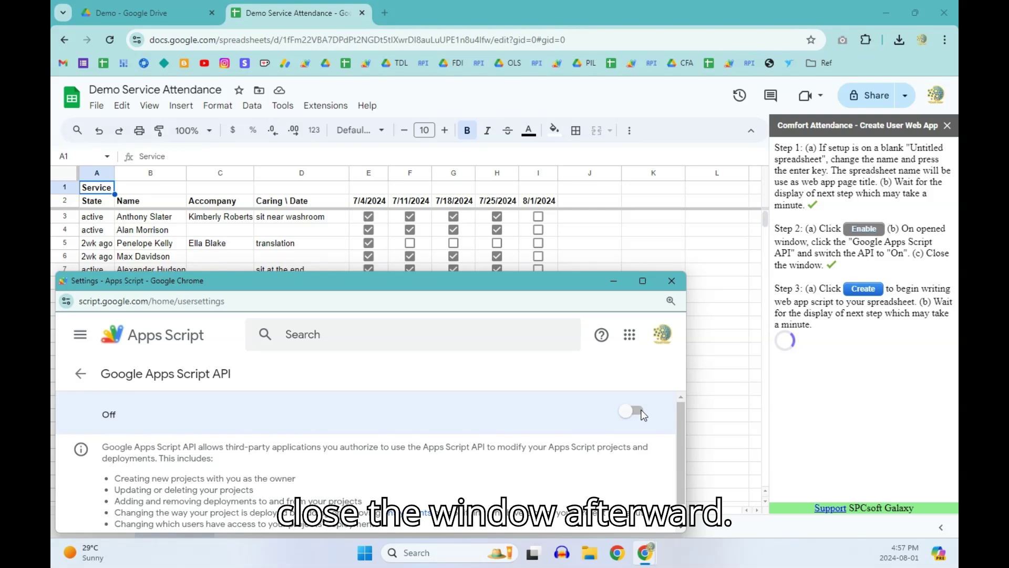
left_click(638, 412)
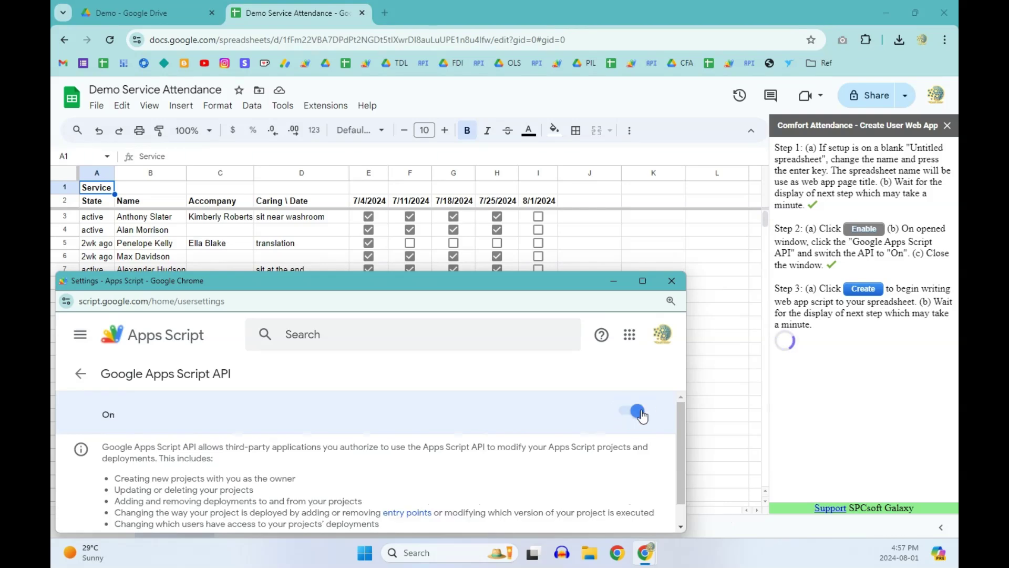
left_click(670, 280)
left_click(875, 294)
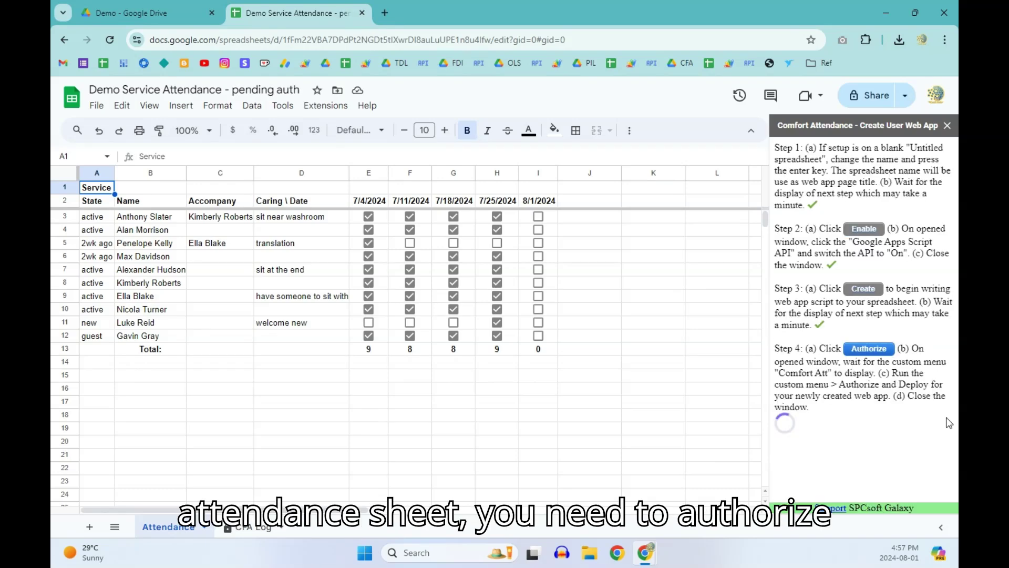
Step: Start authorizing the web app script from the add-on's custom menu
left_click(868, 349)
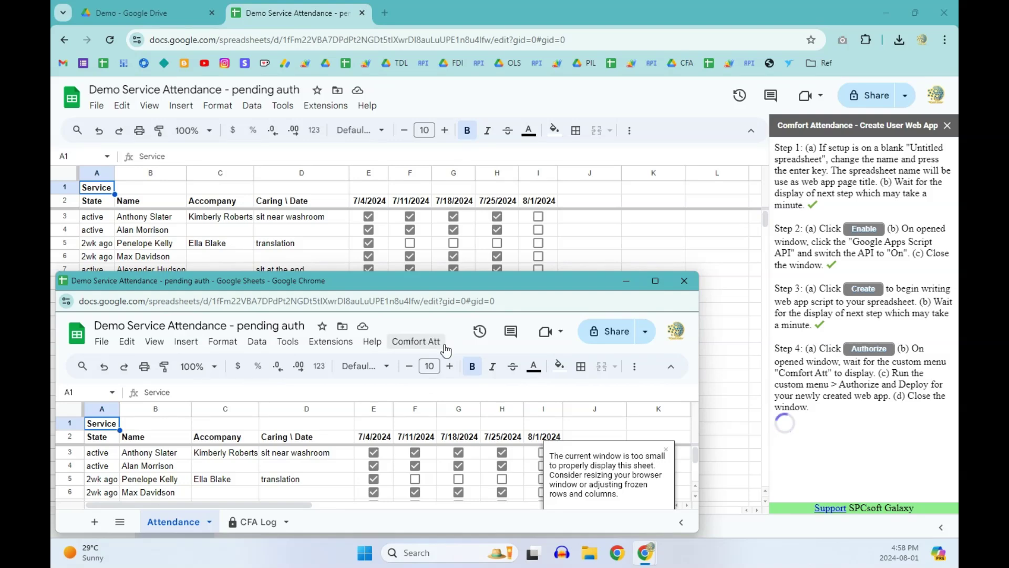
left_click(416, 342)
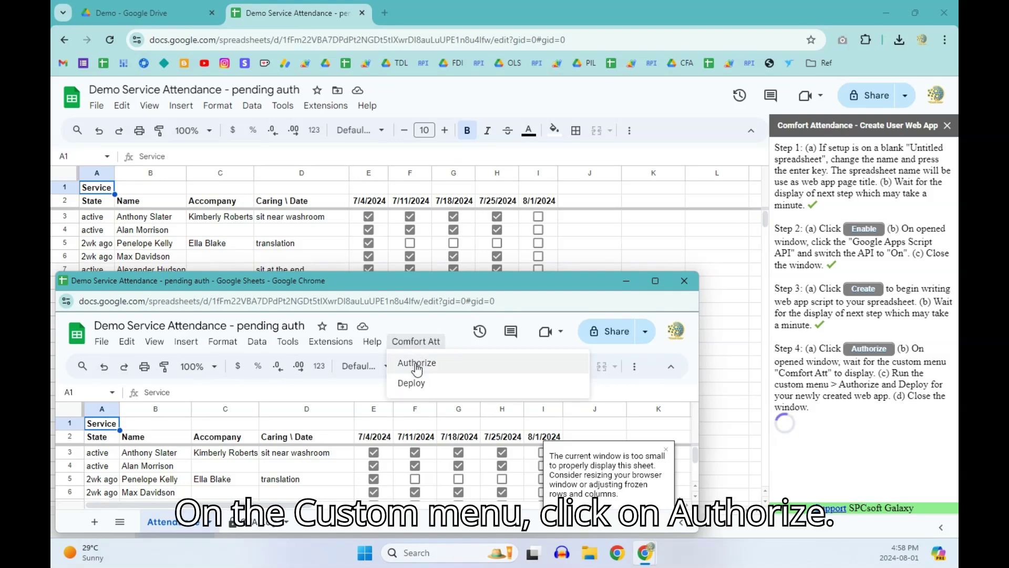
left_click(417, 363)
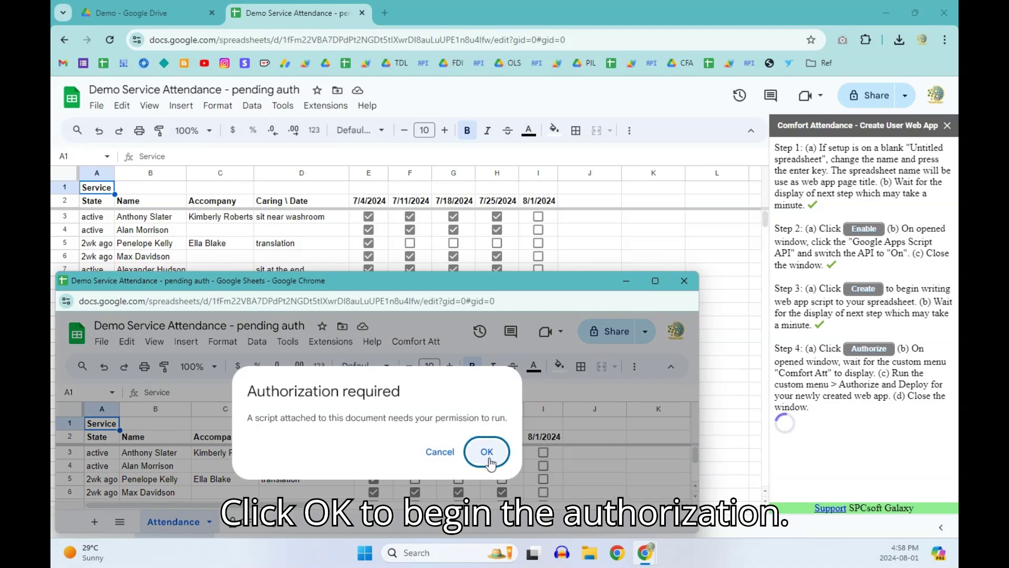
left_click(487, 451)
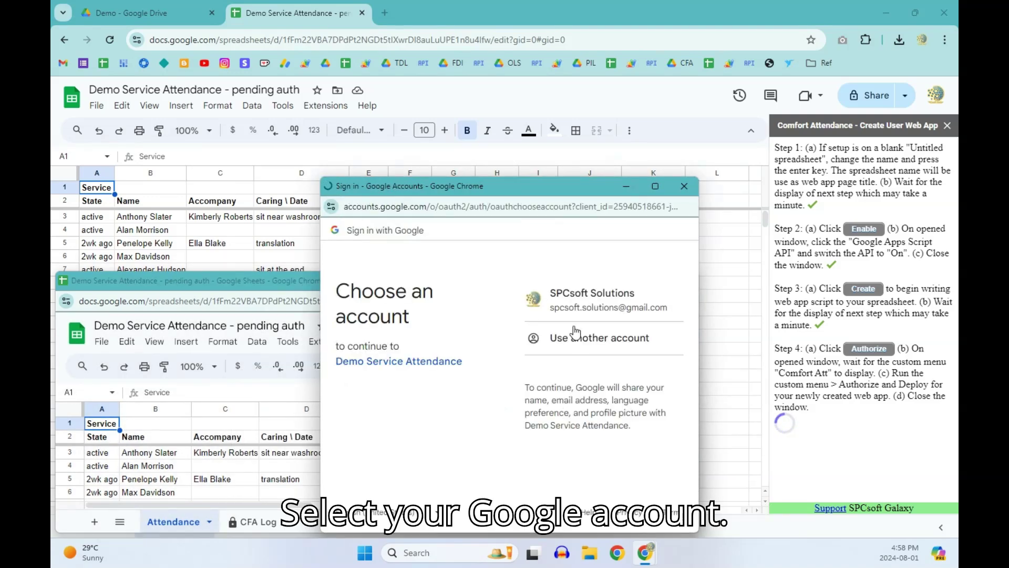
Step: Choose the account, proceed past the unverified-app warning, and allow Demo Service Attendance access
left_click(575, 306)
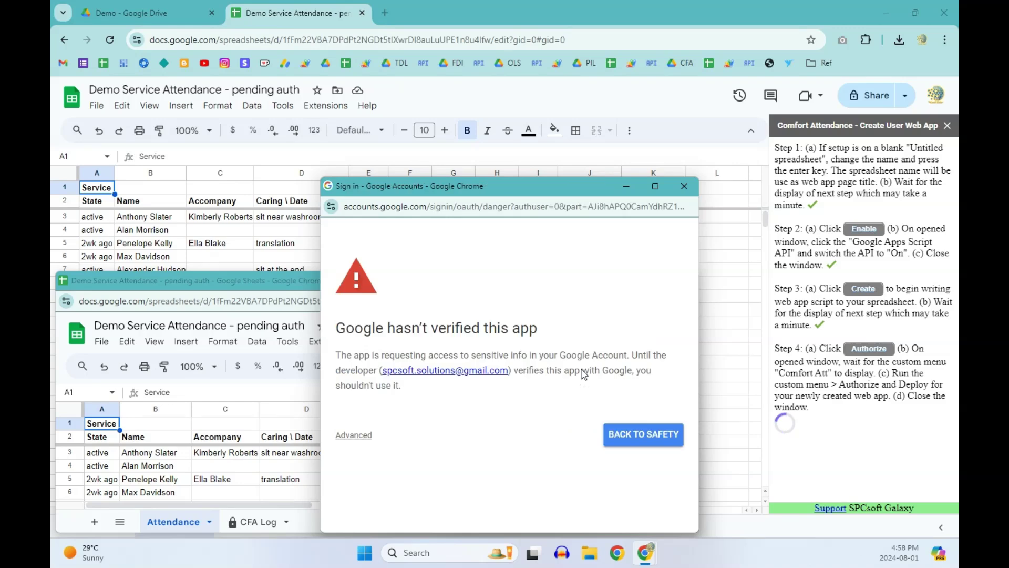
left_click(366, 437)
scroll(563, 437, "down", 1)
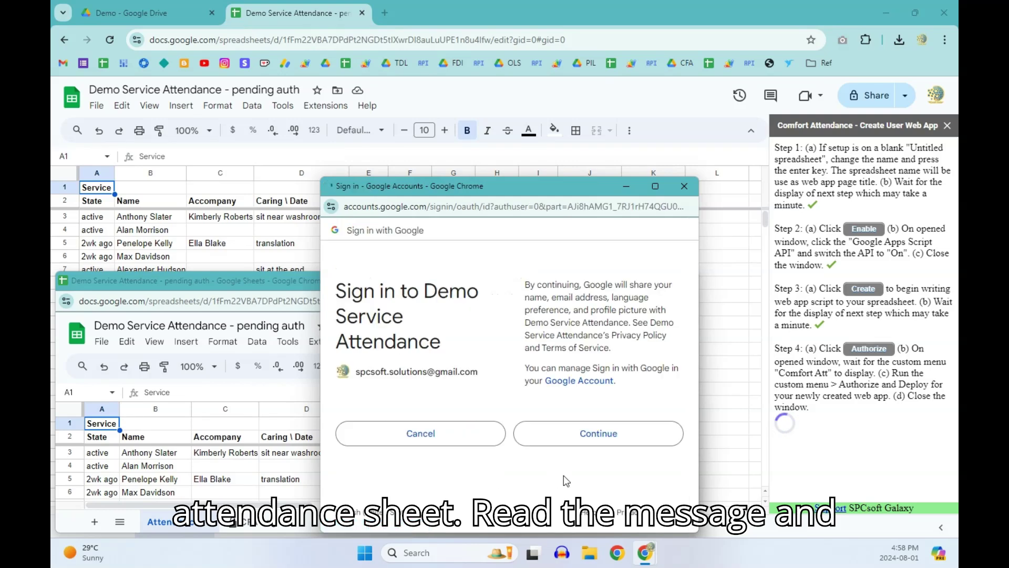
left_click(593, 438)
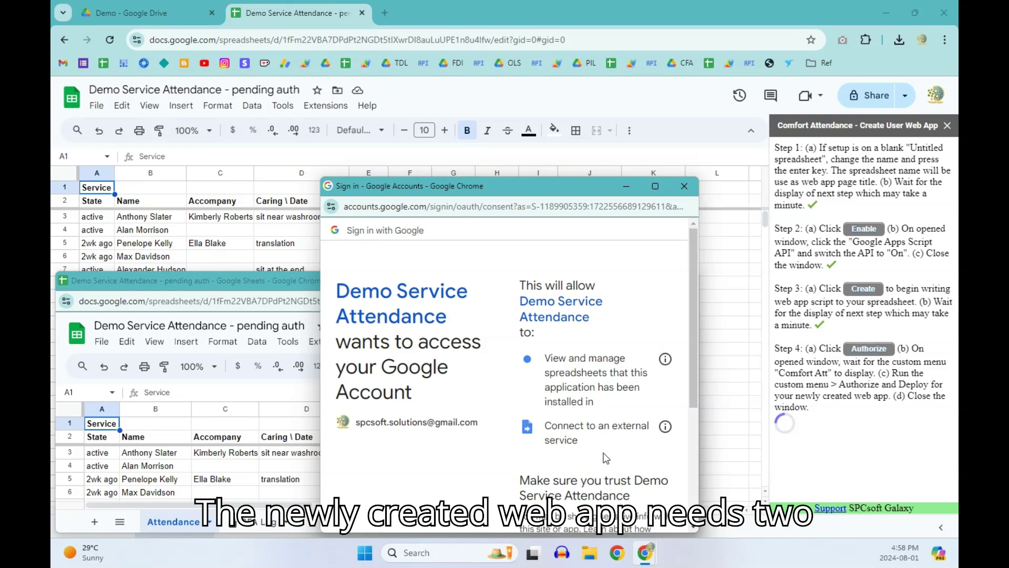
scroll(606, 458, "down", 3)
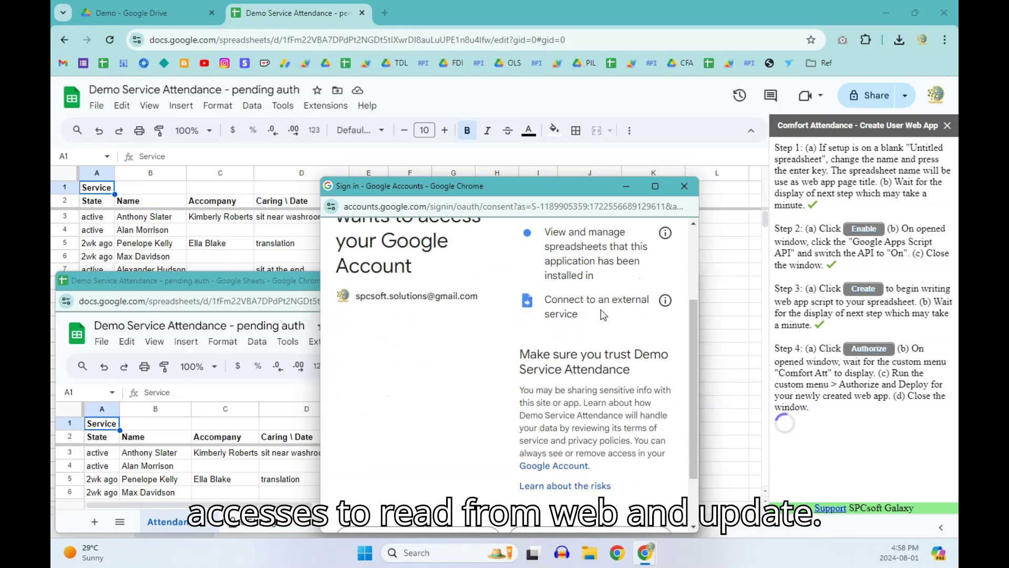
scroll(604, 316, "down", 3)
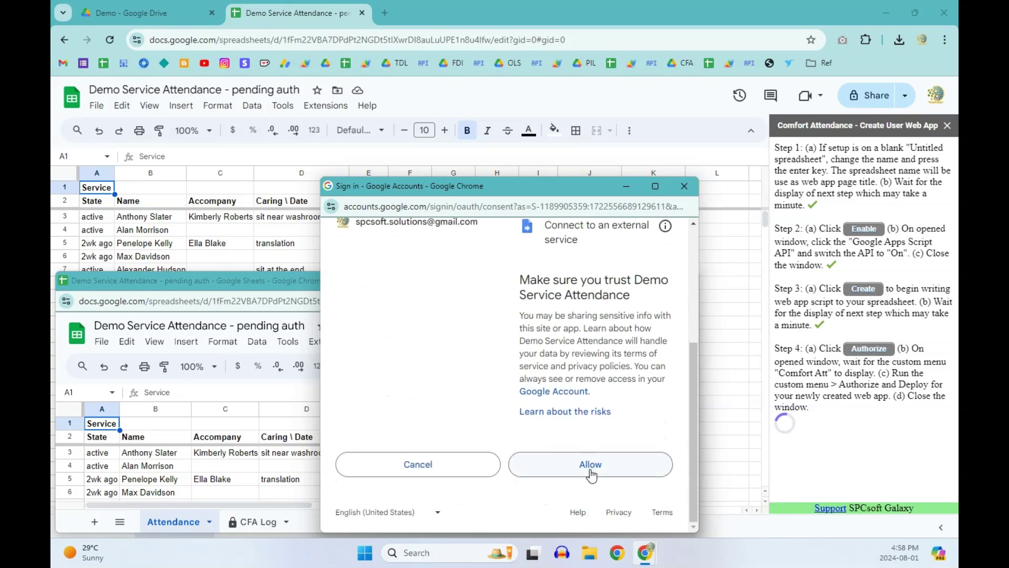
left_click(591, 473)
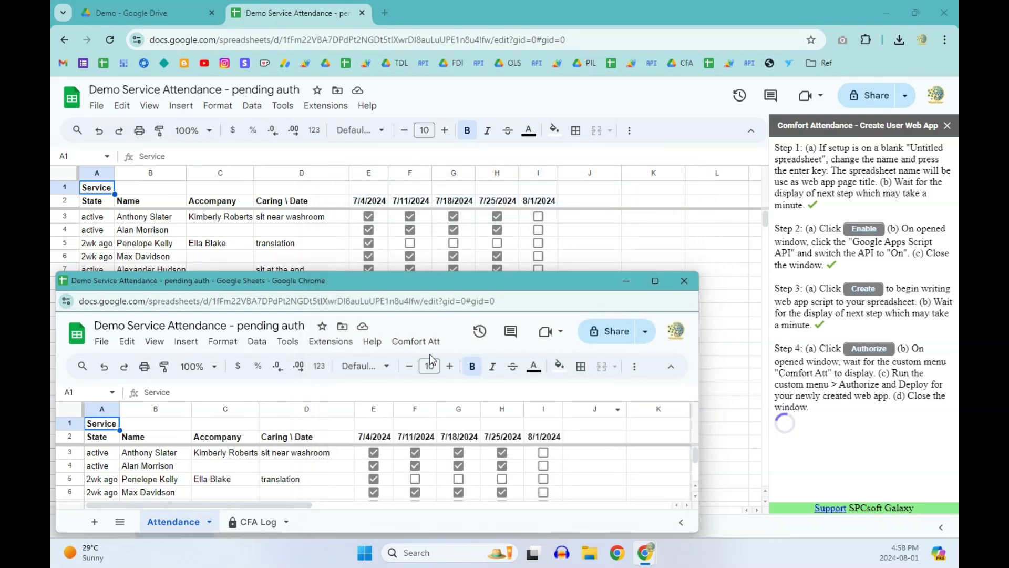
Step: Deploy the attendance web app from the Comfort Att menu and close the extra Chrome window
left_click(430, 342)
left_click(422, 385)
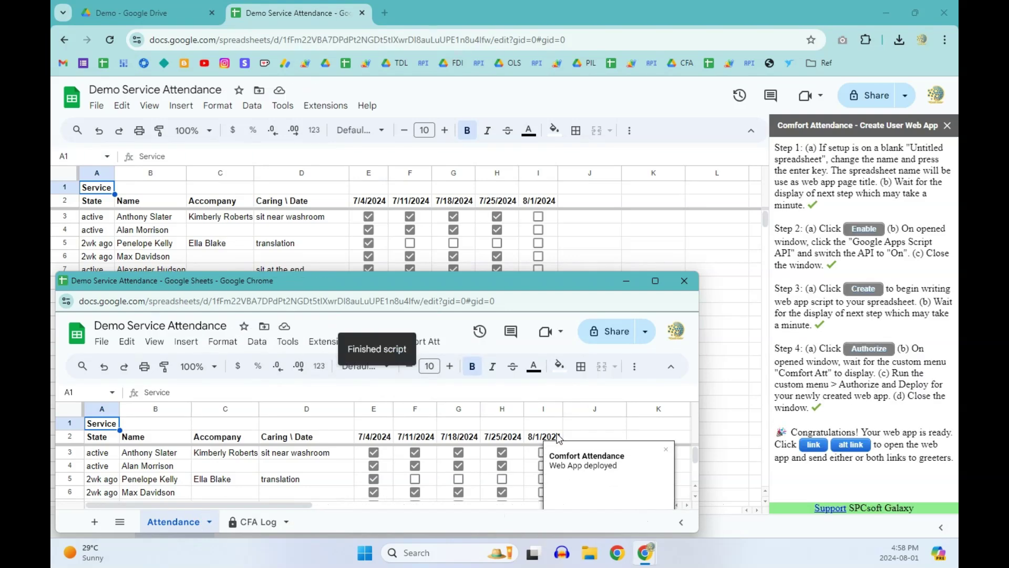
left_click(684, 284)
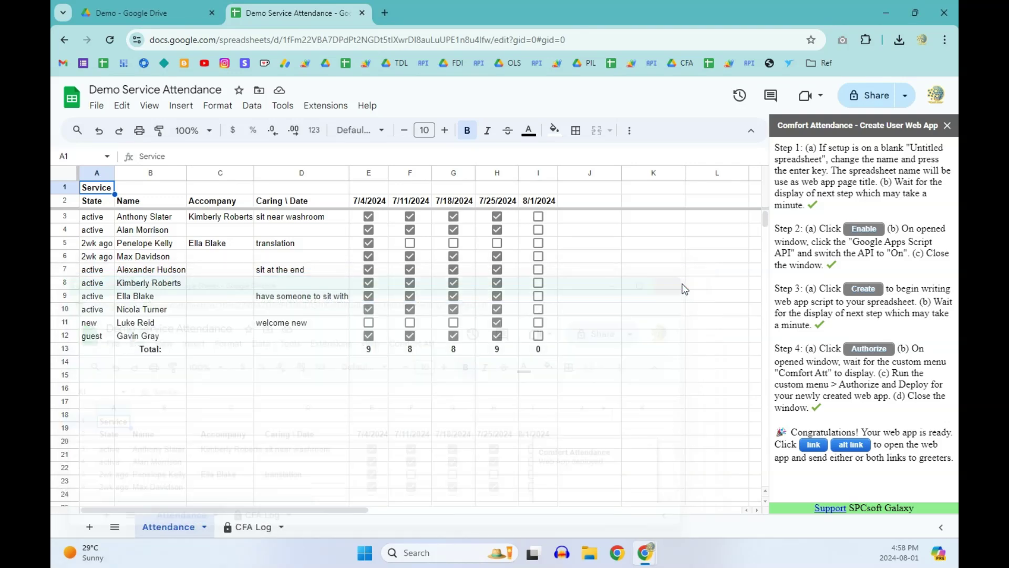
left_click(812, 446)
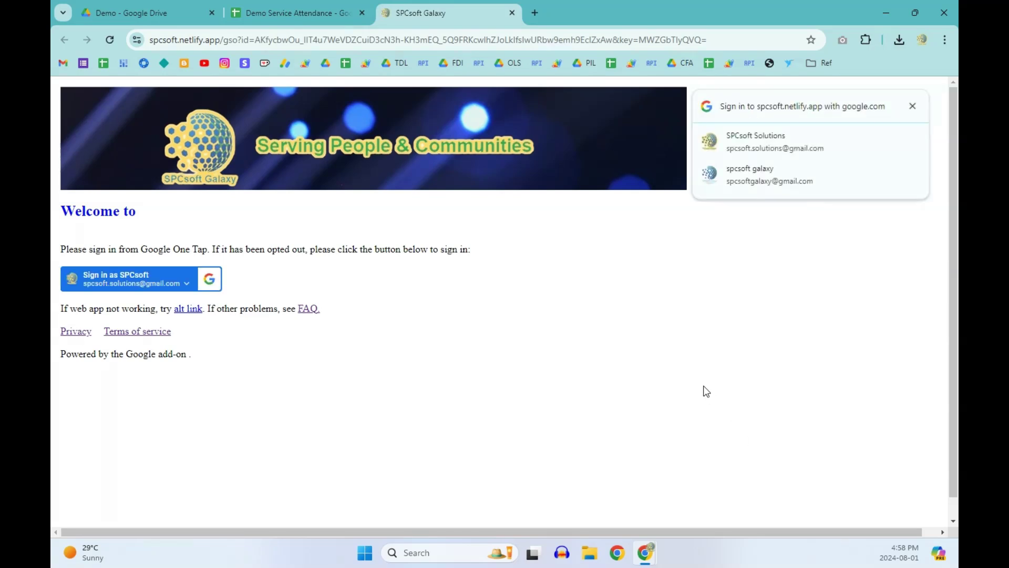
left_click(765, 149)
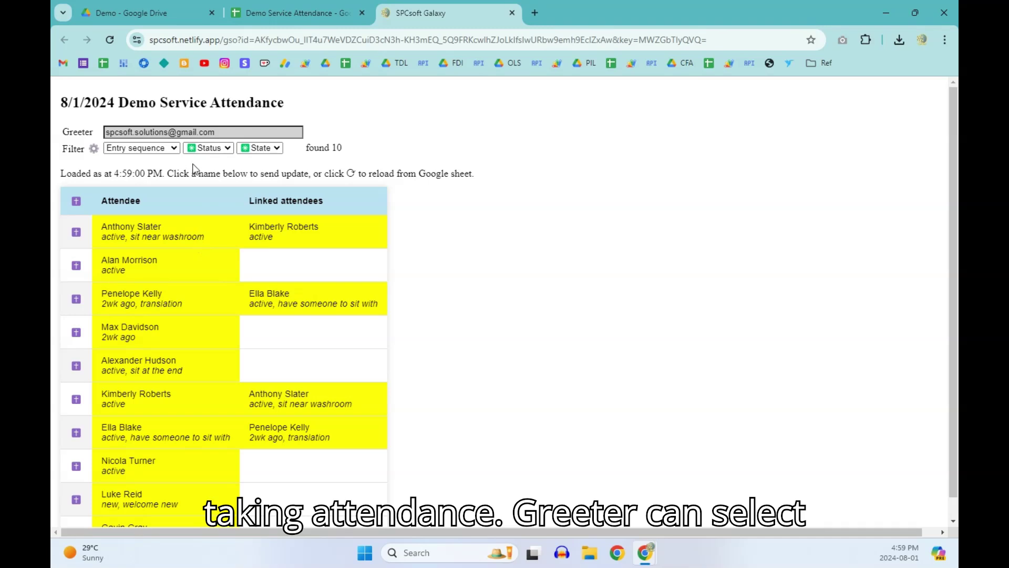
left_click(176, 149)
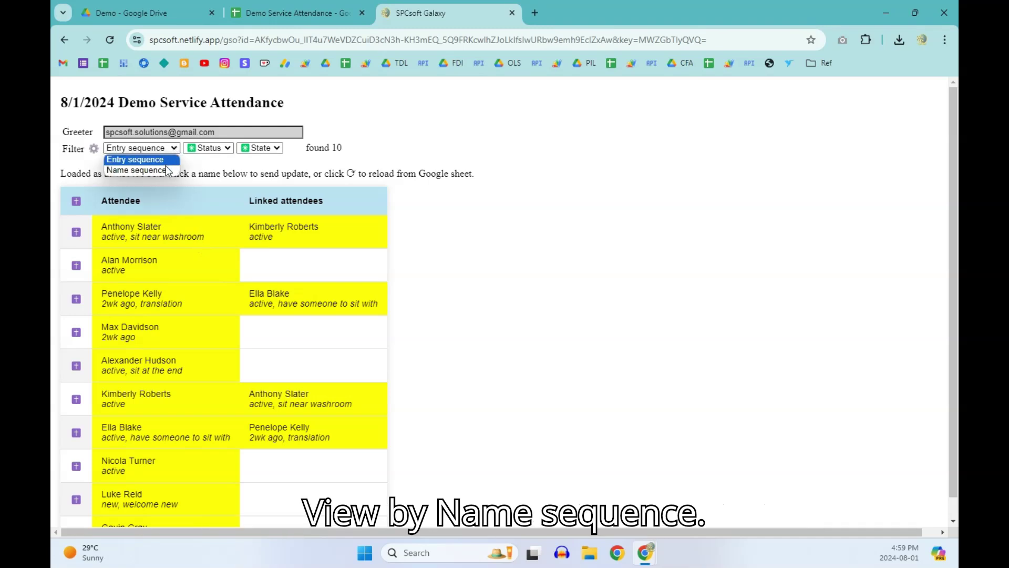
left_click(167, 169)
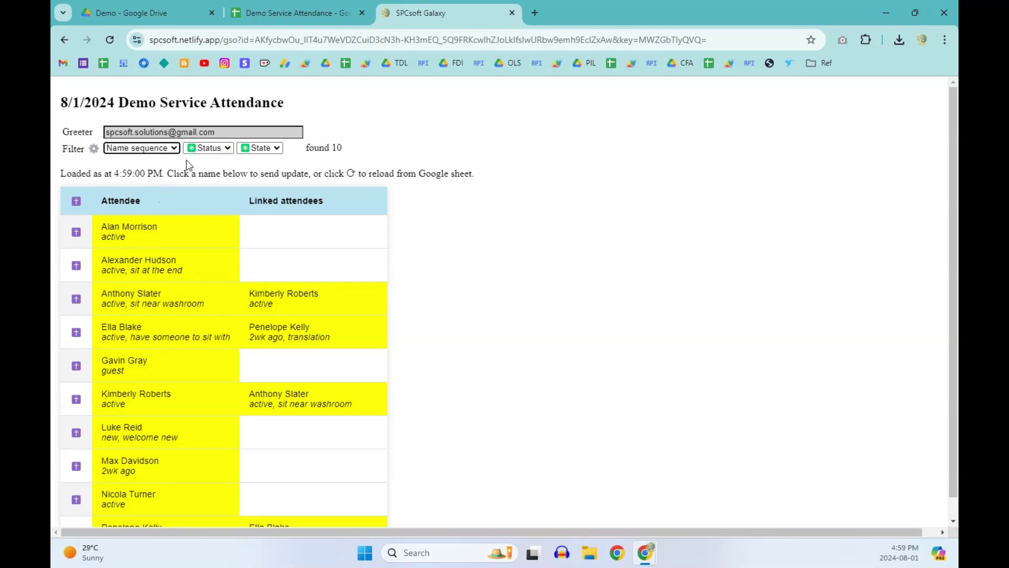
left_click(171, 237)
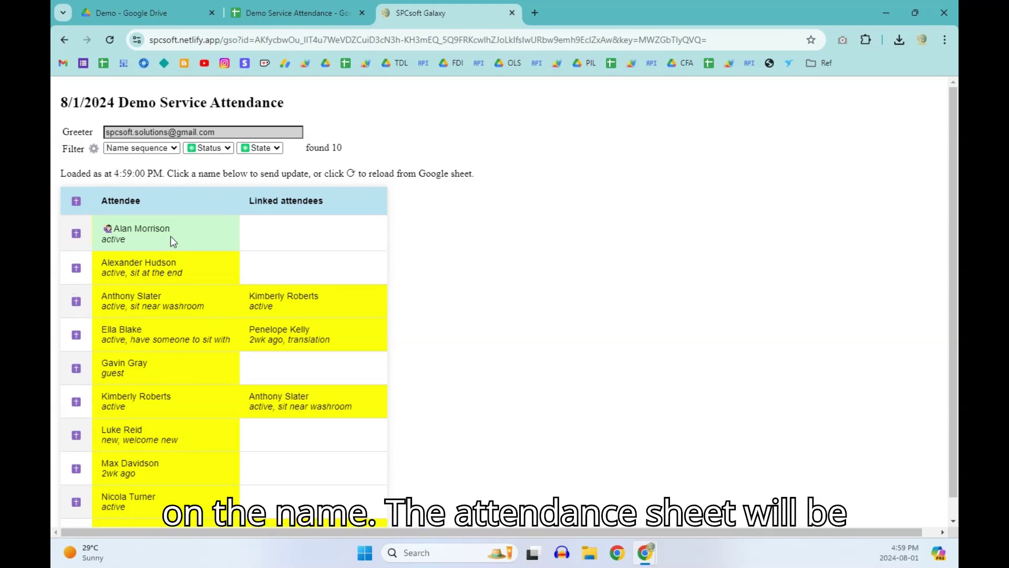
left_click(294, 13)
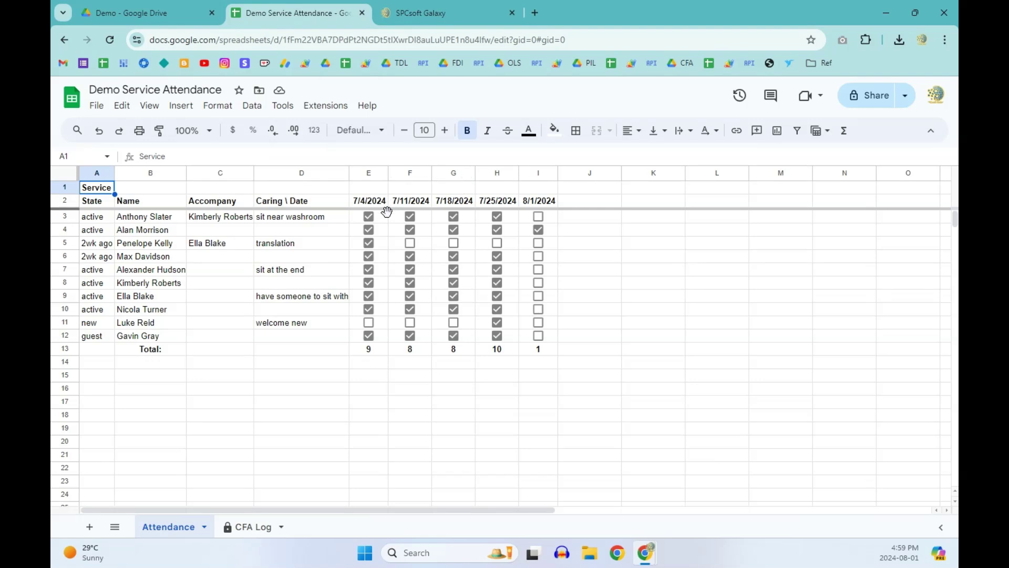
left_click(427, 13)
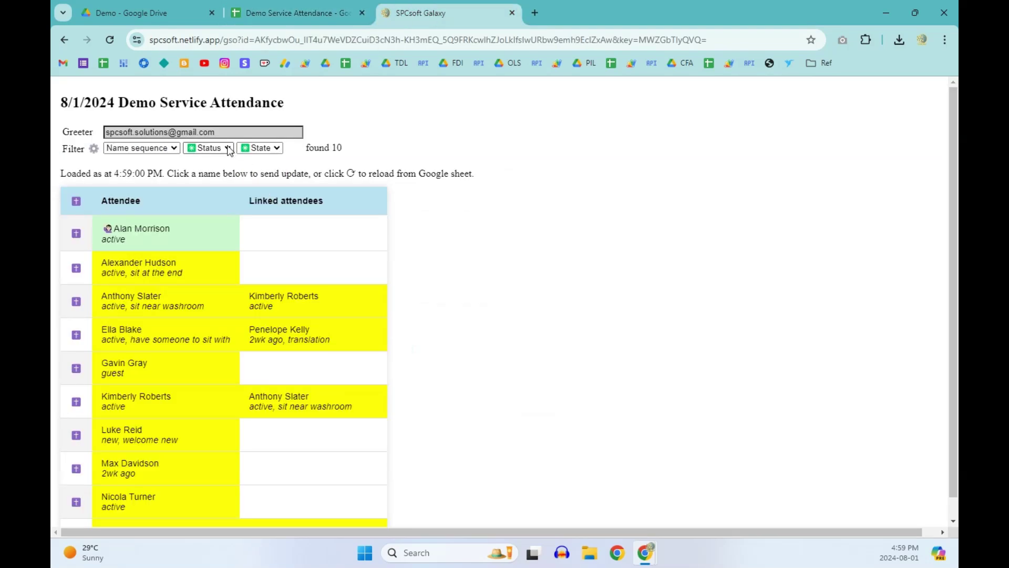
left_click(210, 148)
left_click(212, 173)
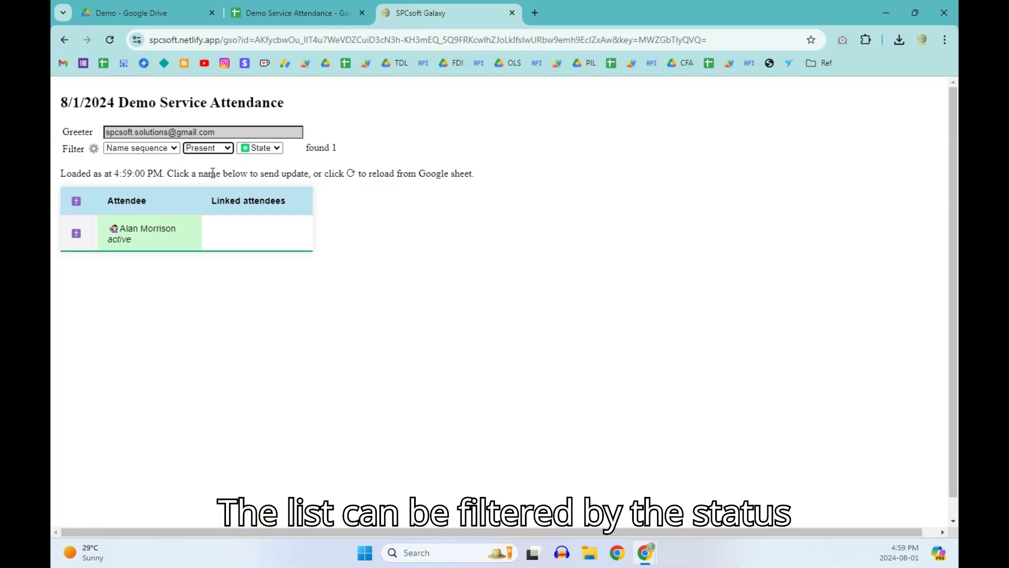
Step: Filter the list to Absent, active attendees and return to the spreadsheet
left_click(227, 149)
left_click(218, 180)
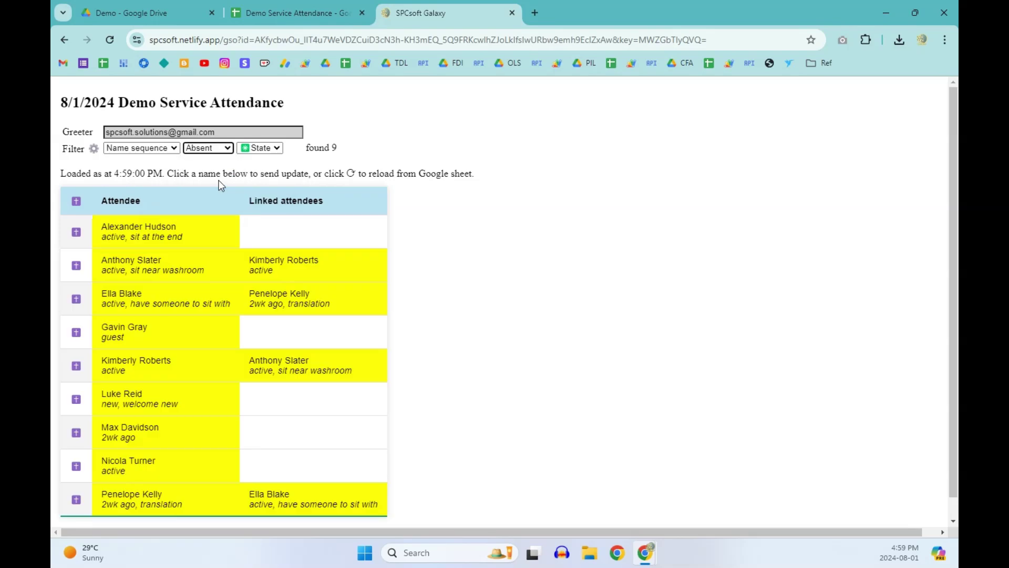
left_click(278, 149)
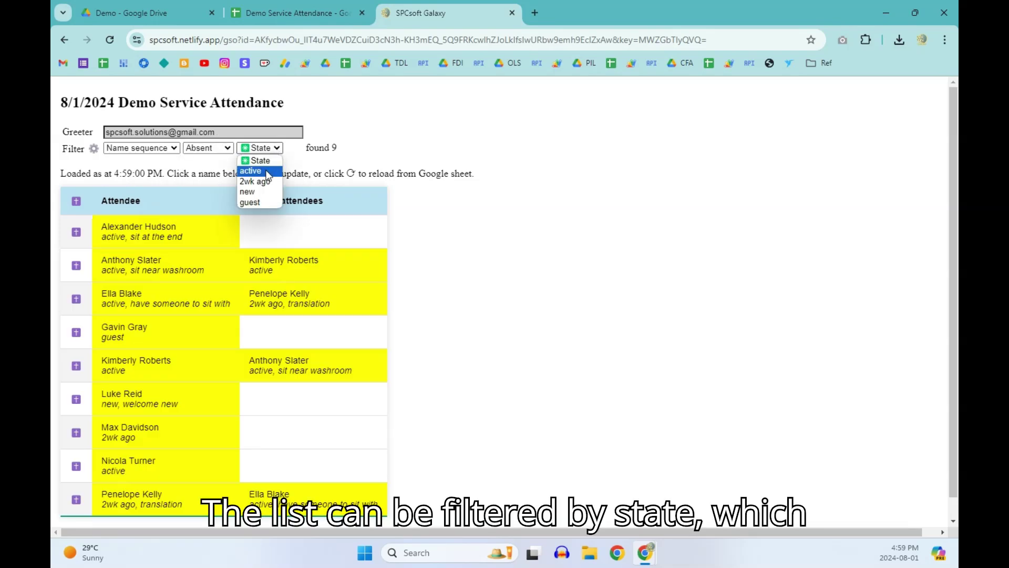
left_click(267, 169)
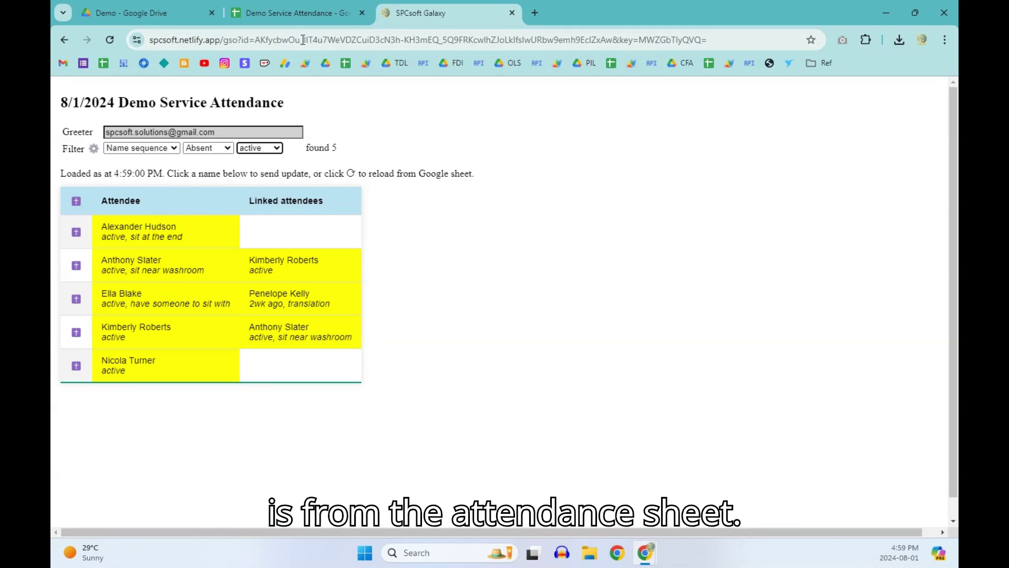
left_click(300, 15)
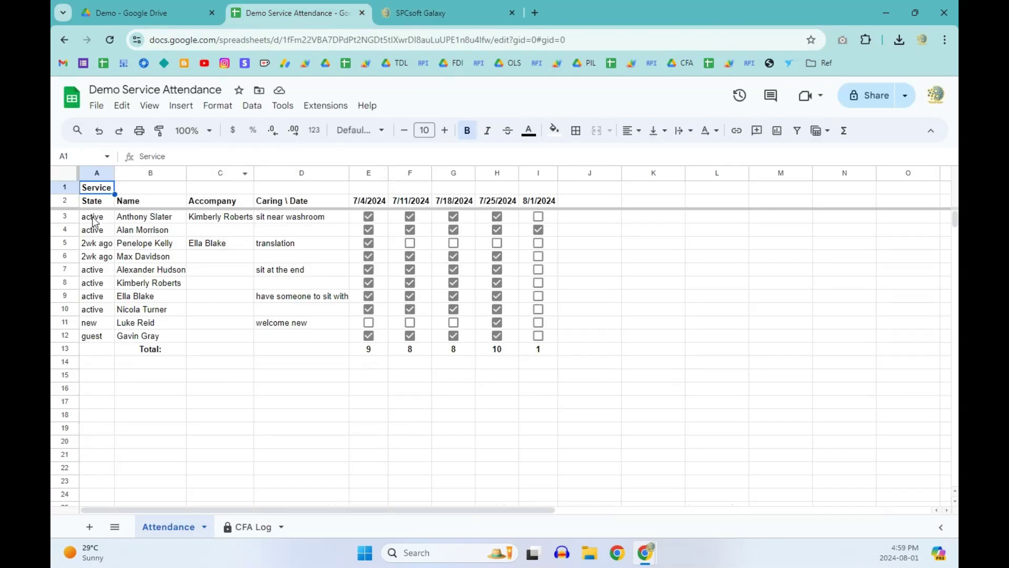
left_click(462, 14)
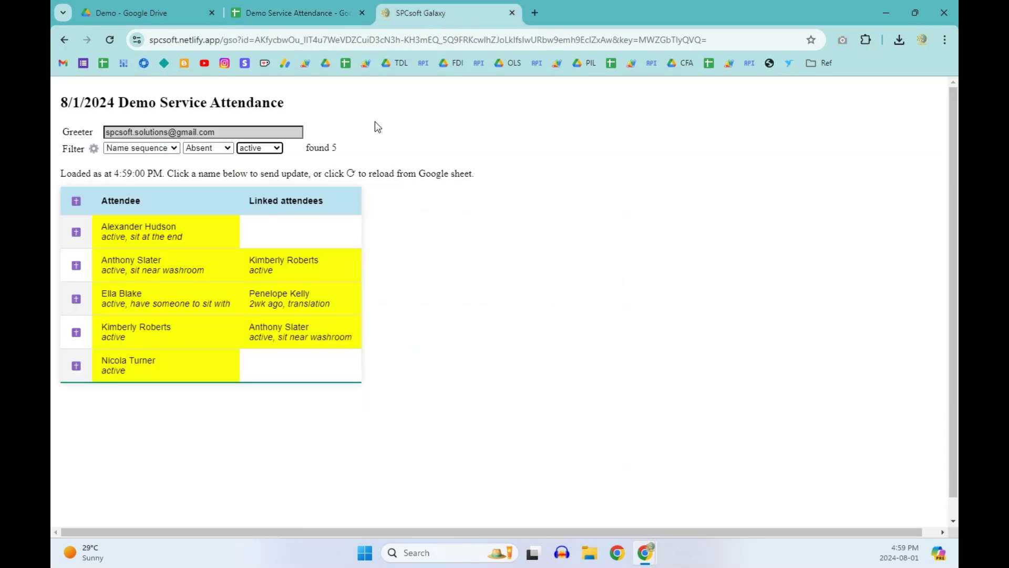
left_click(94, 150)
left_click(163, 147)
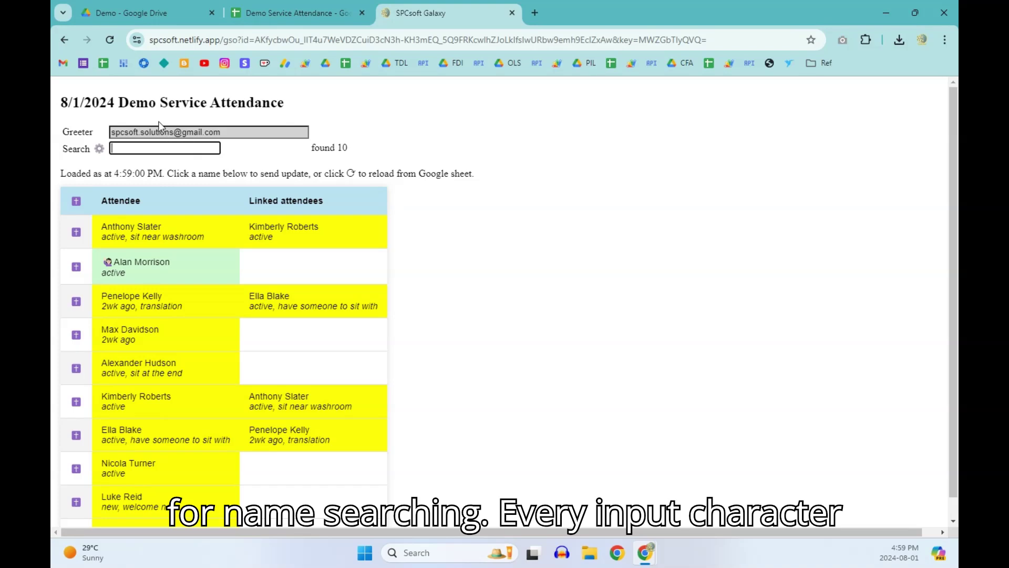
type("Ki")
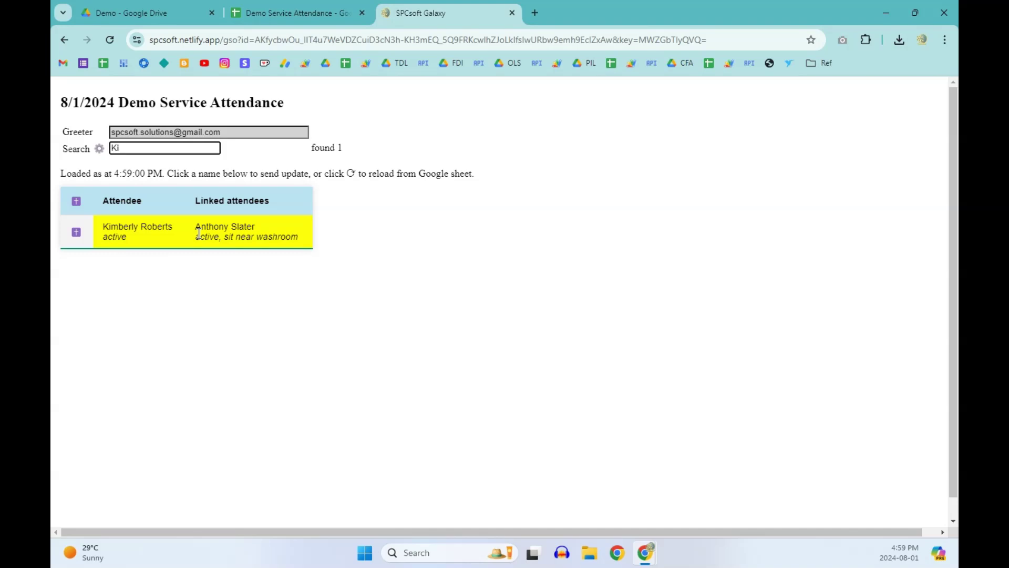
Step: Clear the attendance status and state filters so all 10 attendees are listed
left_click(95, 152)
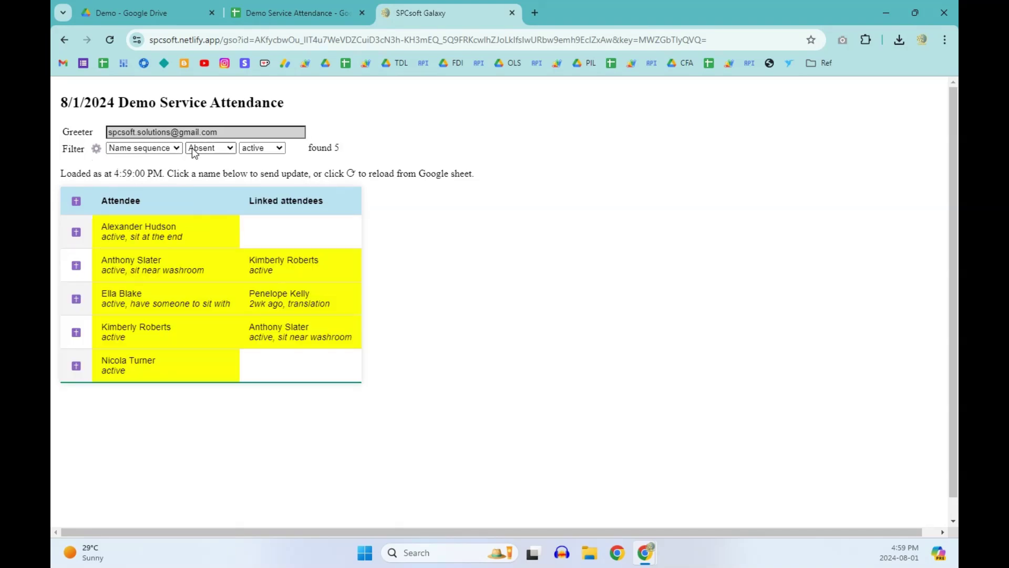
left_click(229, 149)
left_click(228, 158)
left_click(262, 150)
left_click(263, 160)
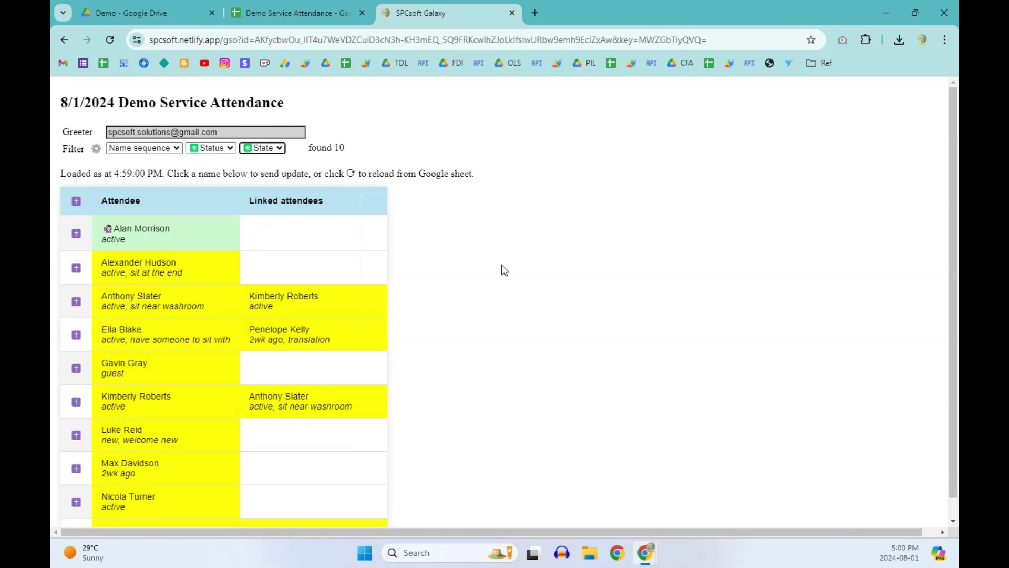
Step: Configure the Comfort Attendance web app for the Attendance sheet, with QR code column B, and submit
left_click(302, 11)
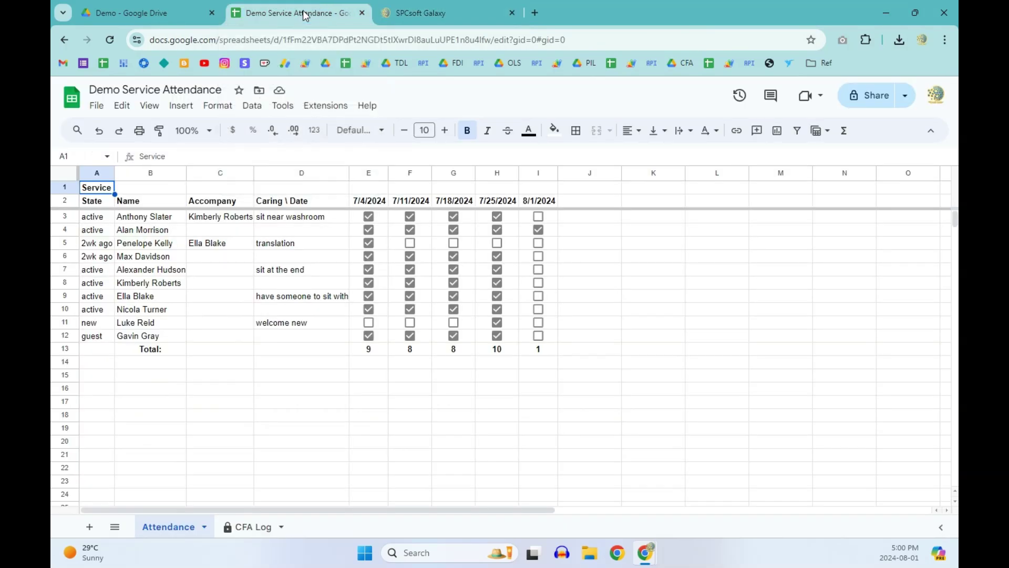
left_click(320, 105)
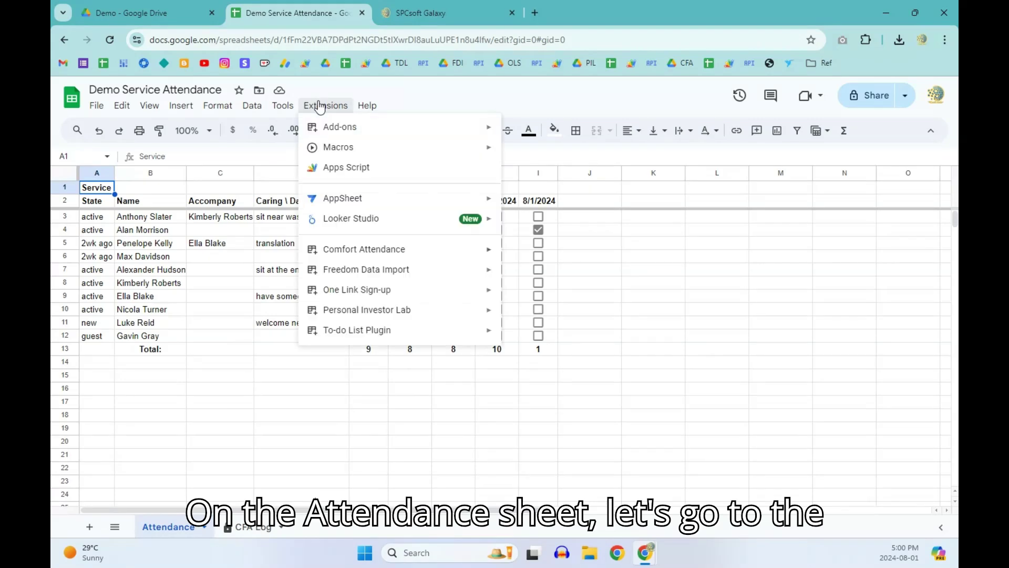
mouse_move(396, 250)
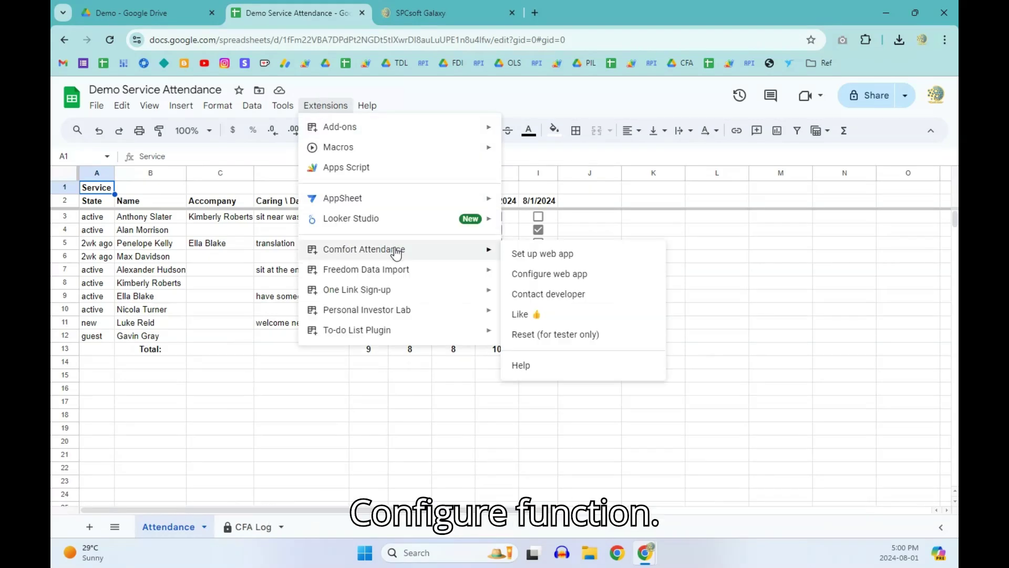
left_click(537, 275)
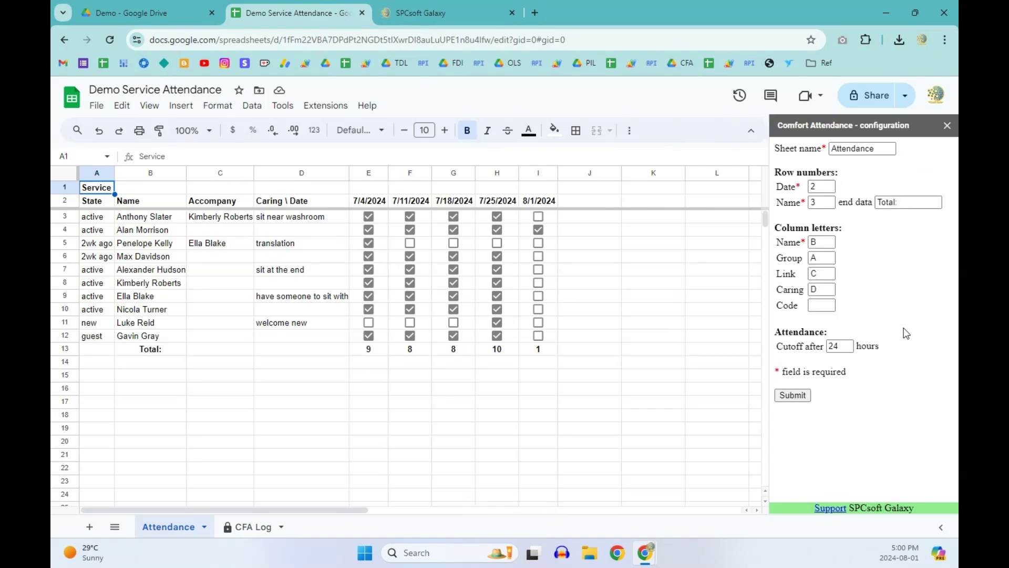
left_click(867, 149)
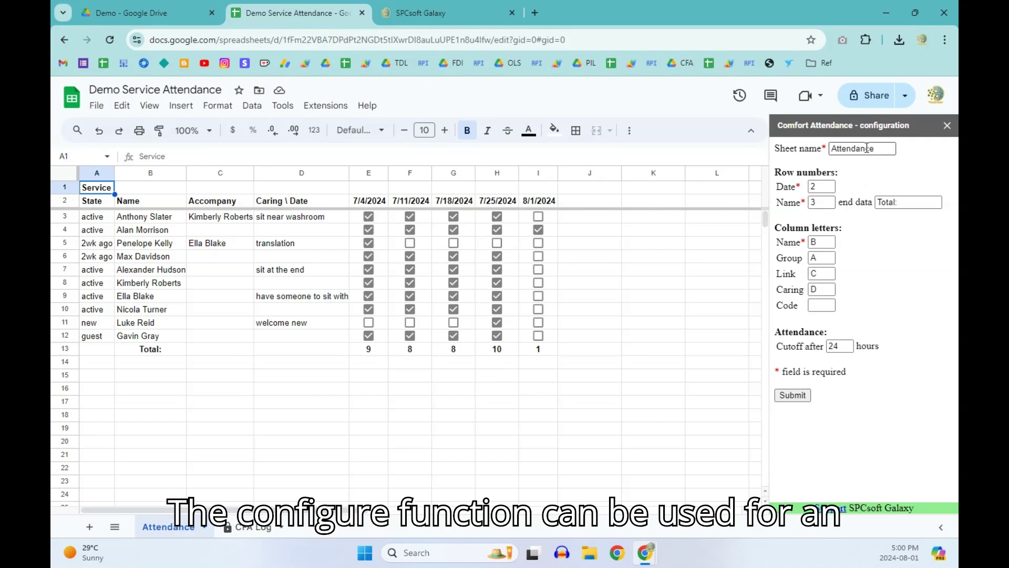
left_click(824, 304)
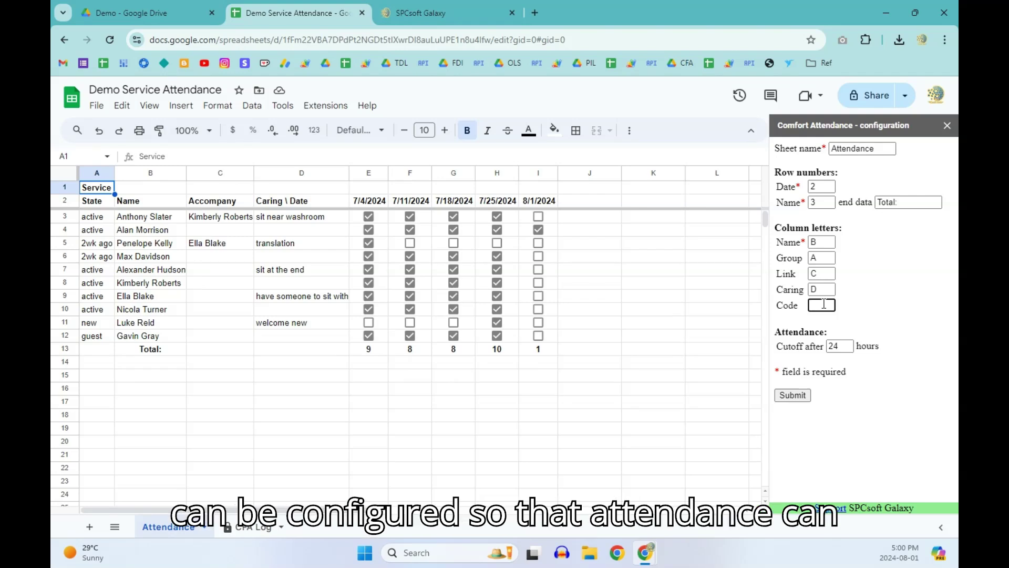
left_click(807, 398)
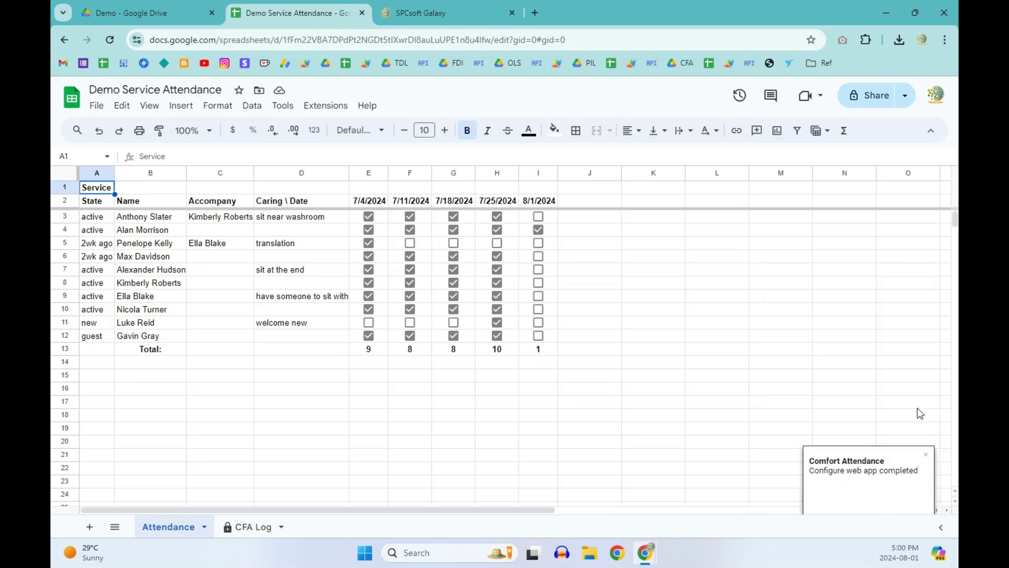
Step: Close the old web app tab, relaunch Comfort Attendance via Set up web app, and sign in
left_click(512, 13)
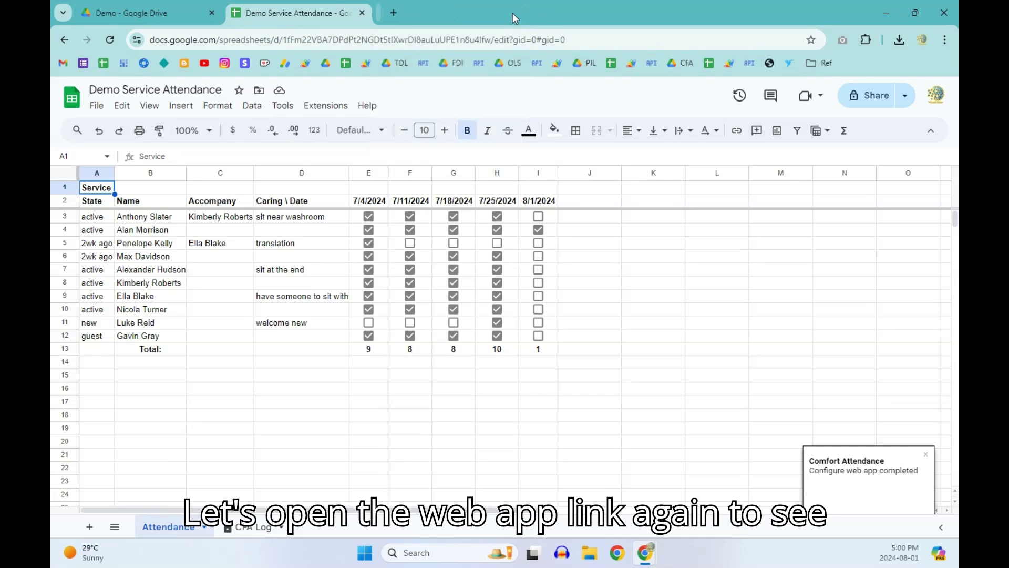
left_click(324, 106)
mouse_move(467, 248)
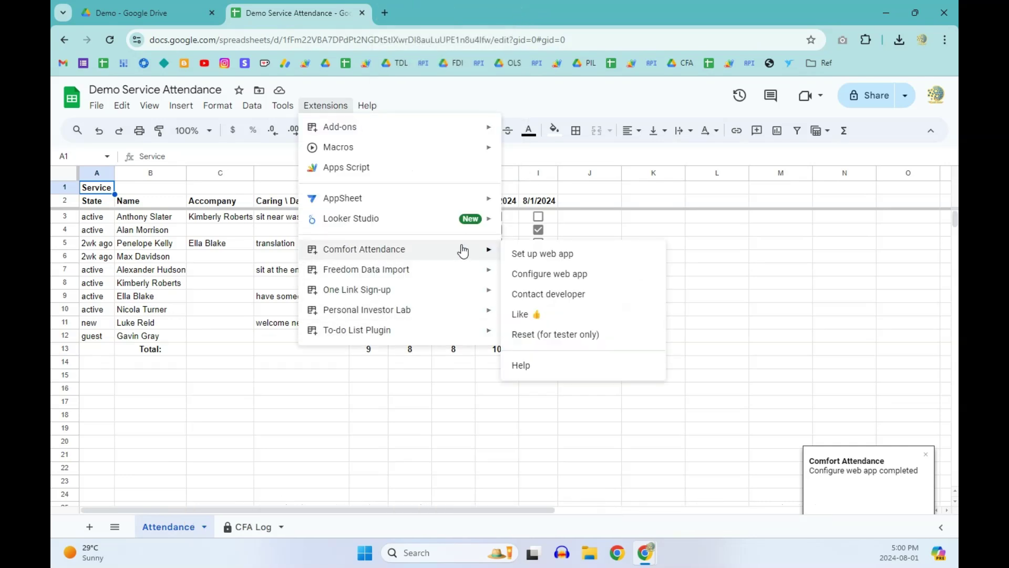
left_click(551, 260)
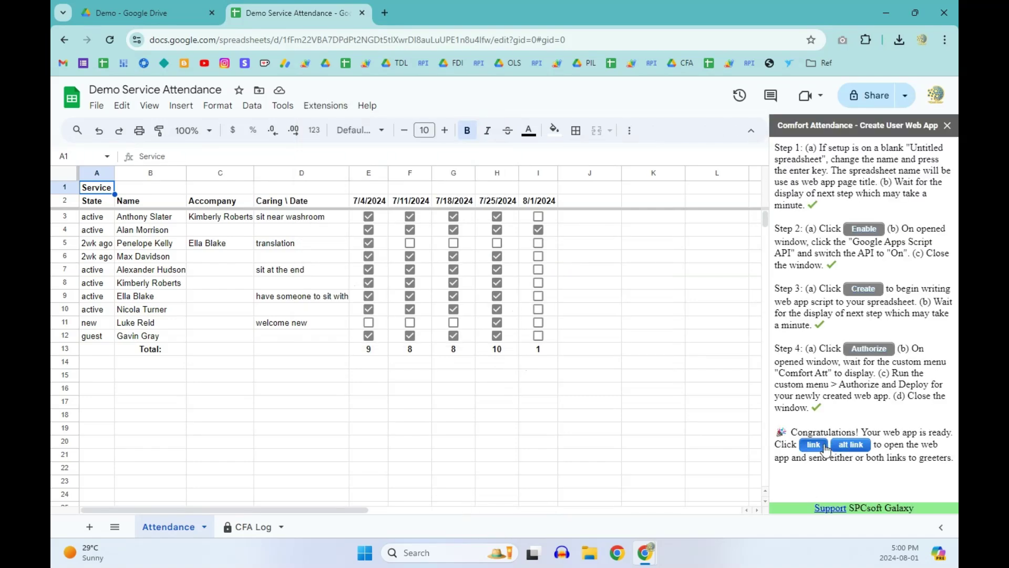
left_click(823, 447)
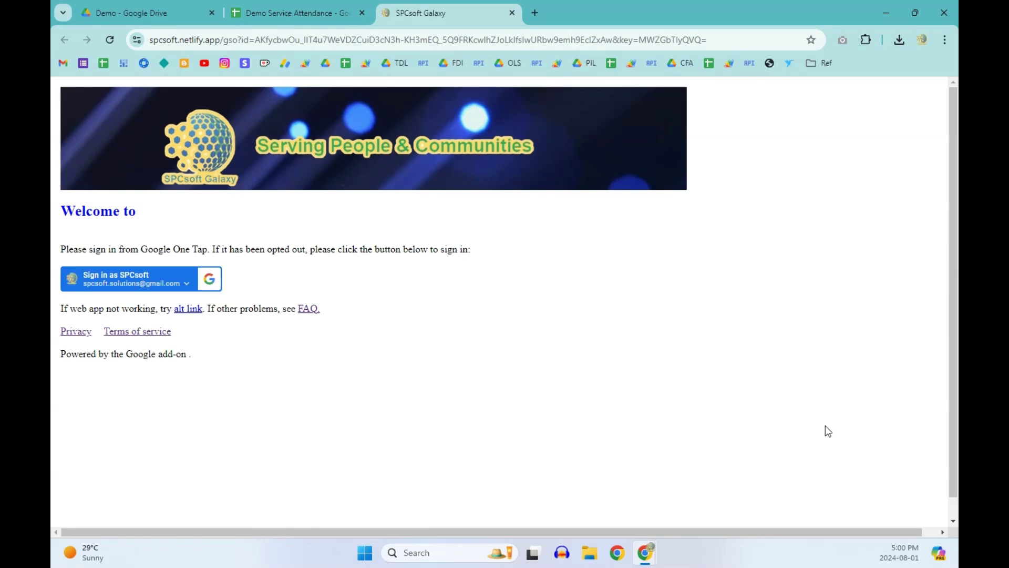
left_click(771, 150)
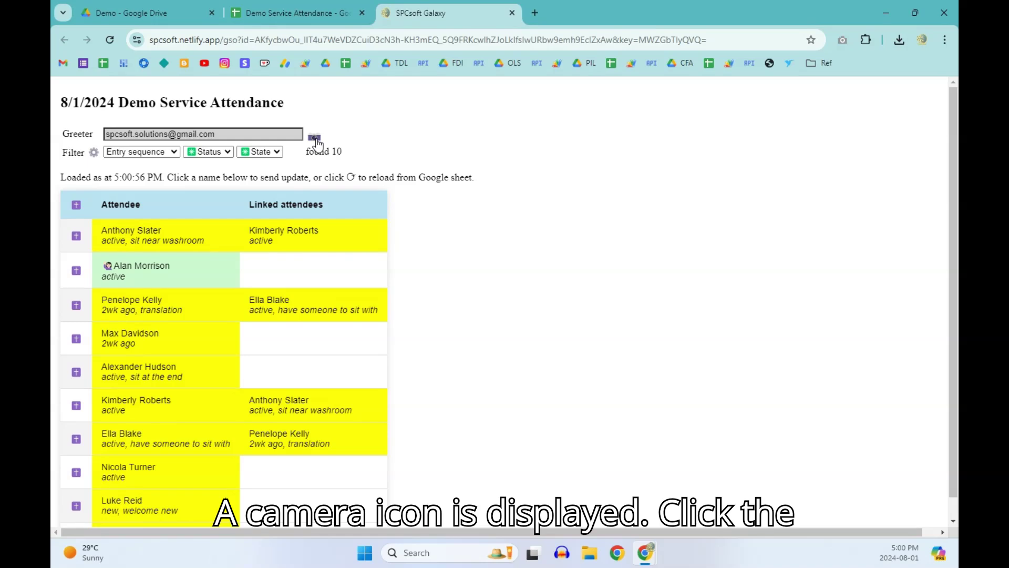
left_click(315, 138)
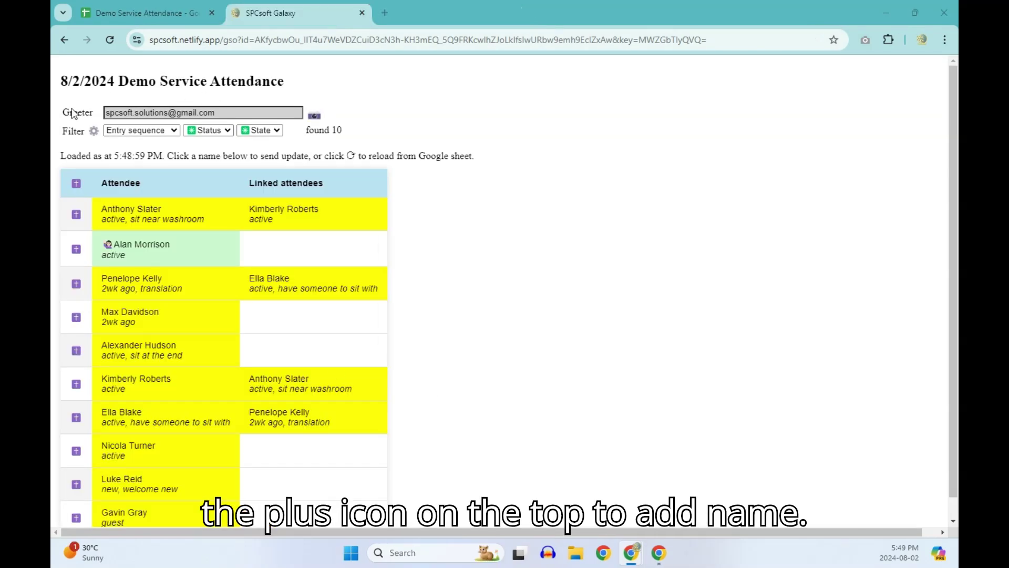
Step: Add a walk-in guest named 'Guest name' and verify the new row on the sheet
left_click(77, 185)
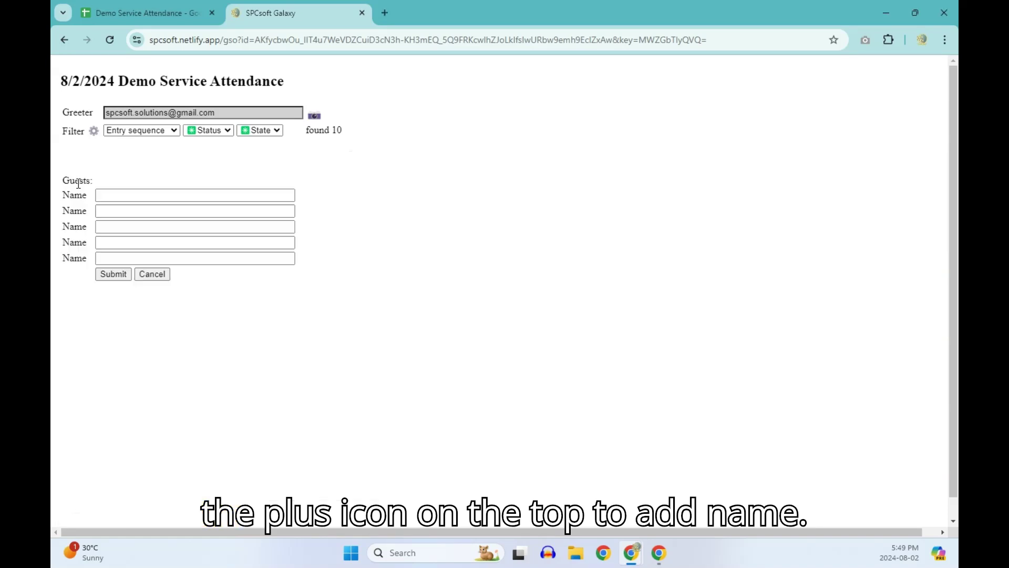
left_click(156, 192)
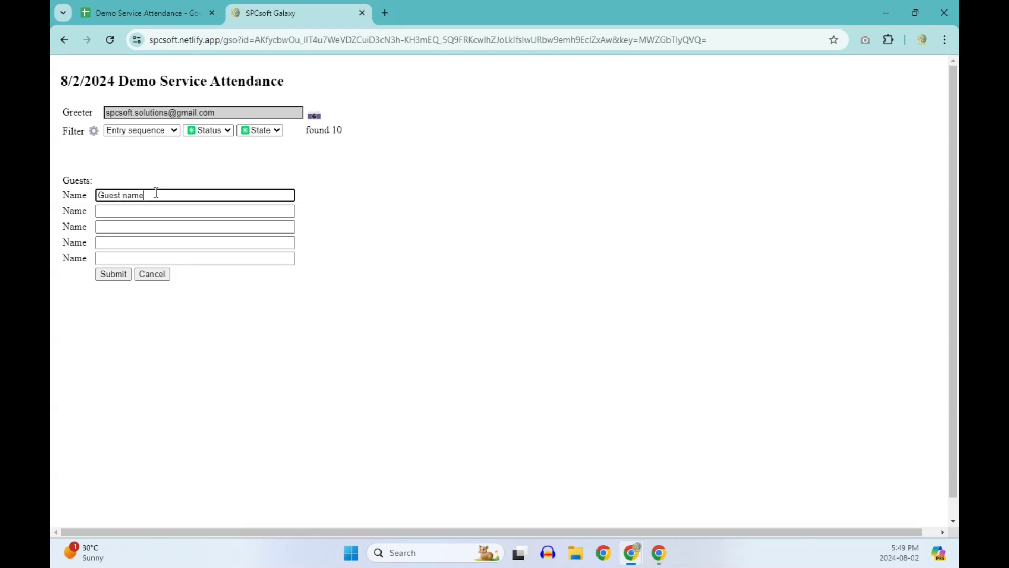
type("Guest name")
left_click(114, 274)
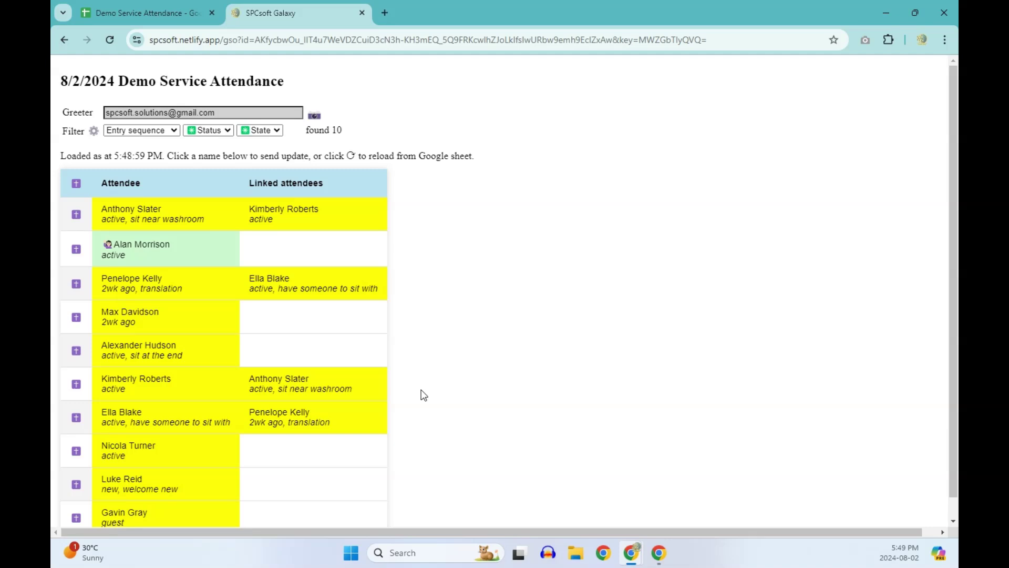
left_click(174, 13)
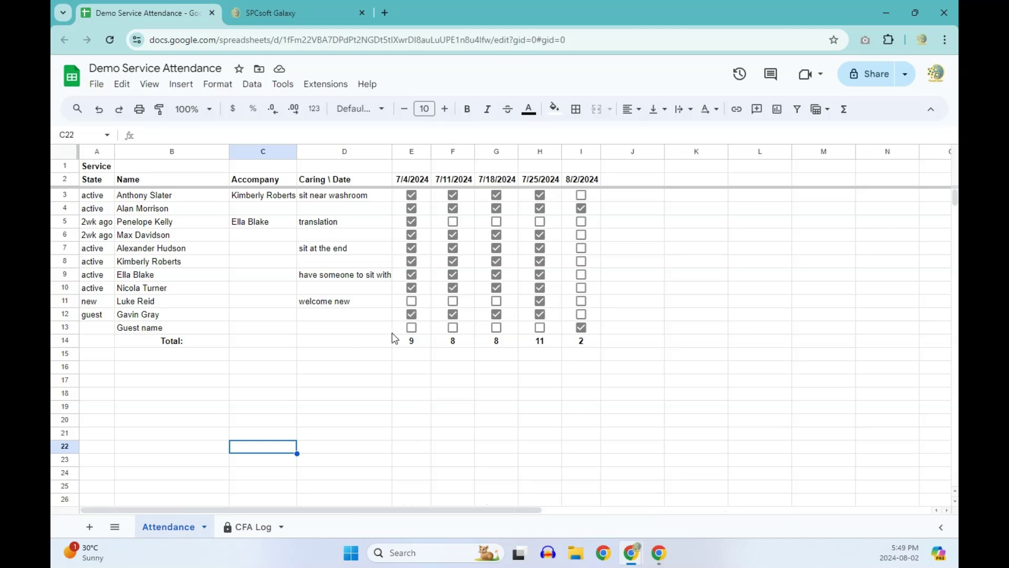
left_click(311, 13)
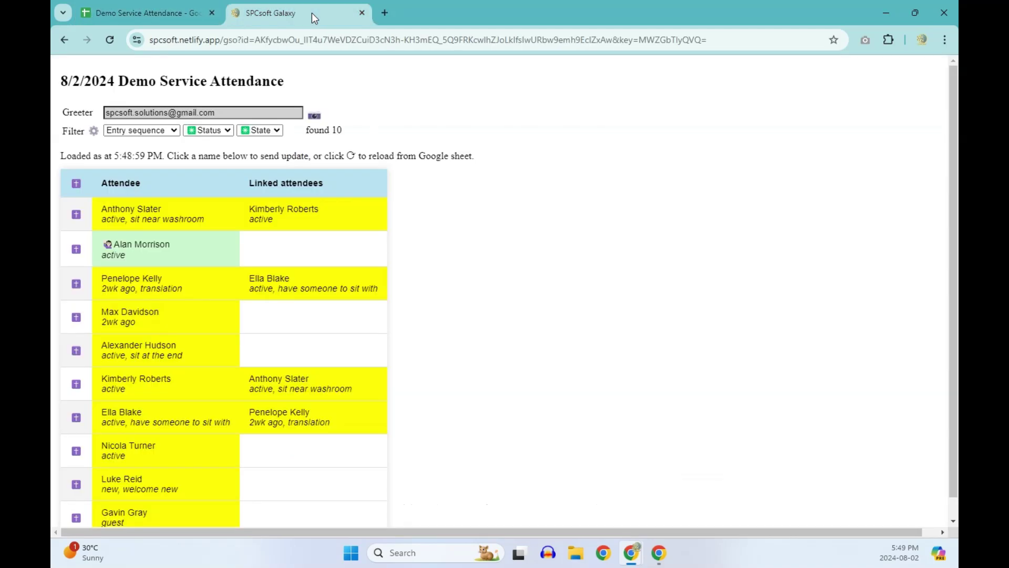
left_click(77, 284)
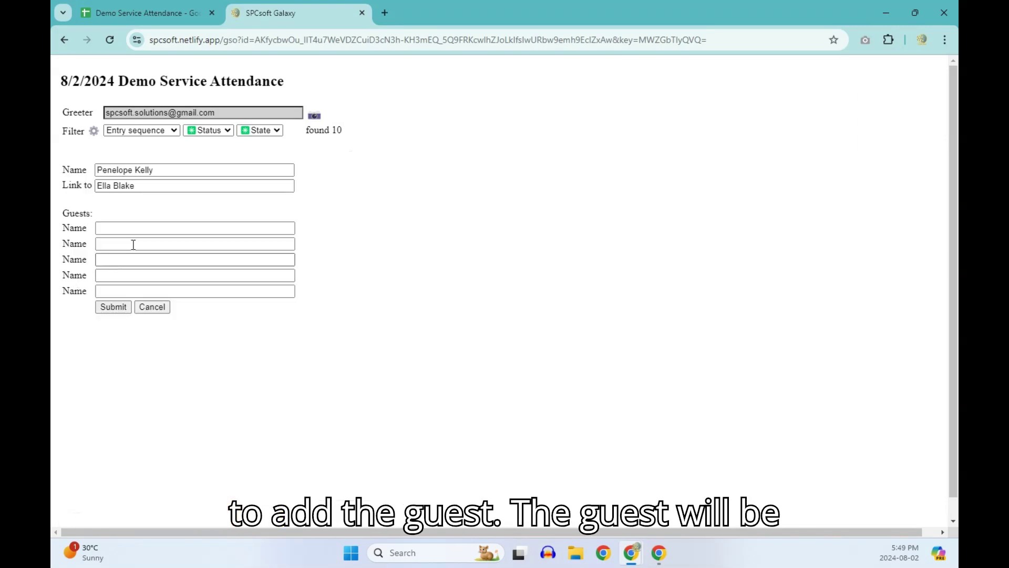
left_click(134, 227)
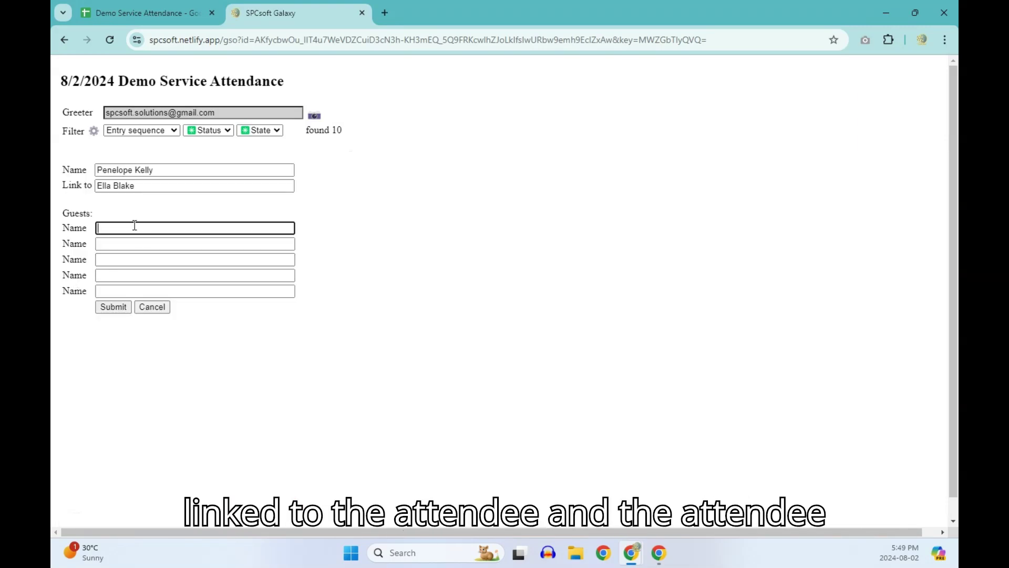
type("Penelope guest")
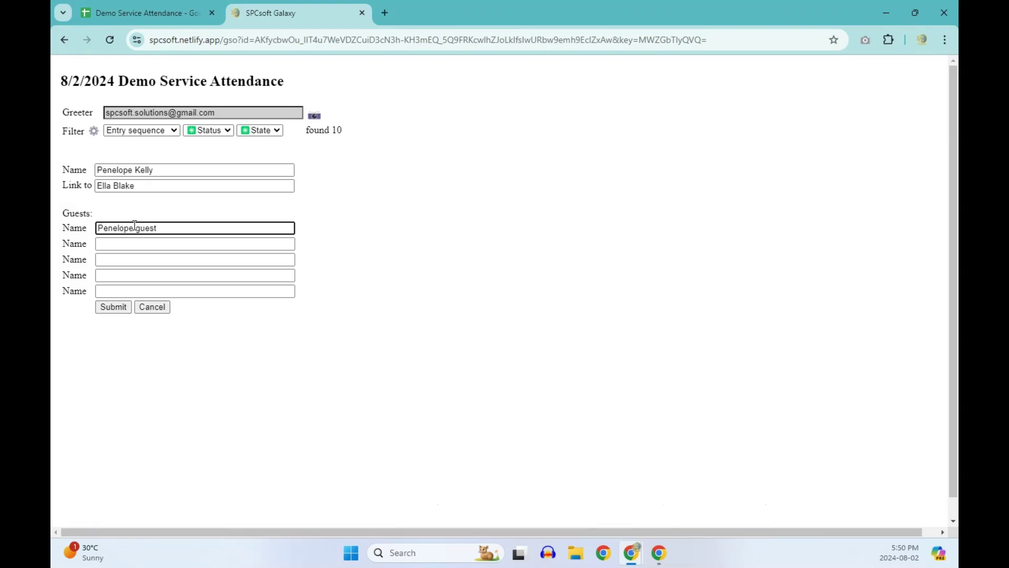
left_click(113, 307)
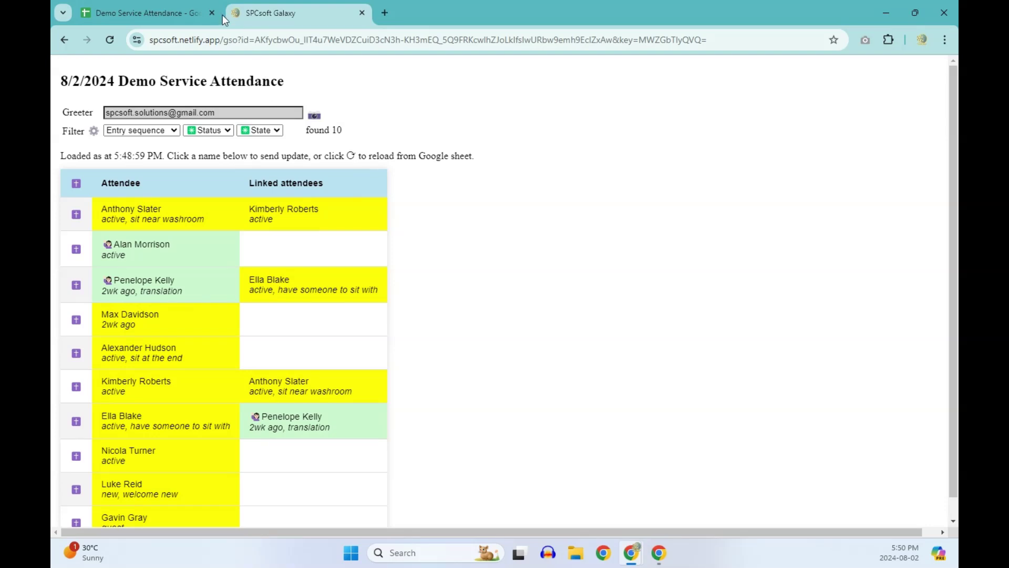
left_click(166, 11)
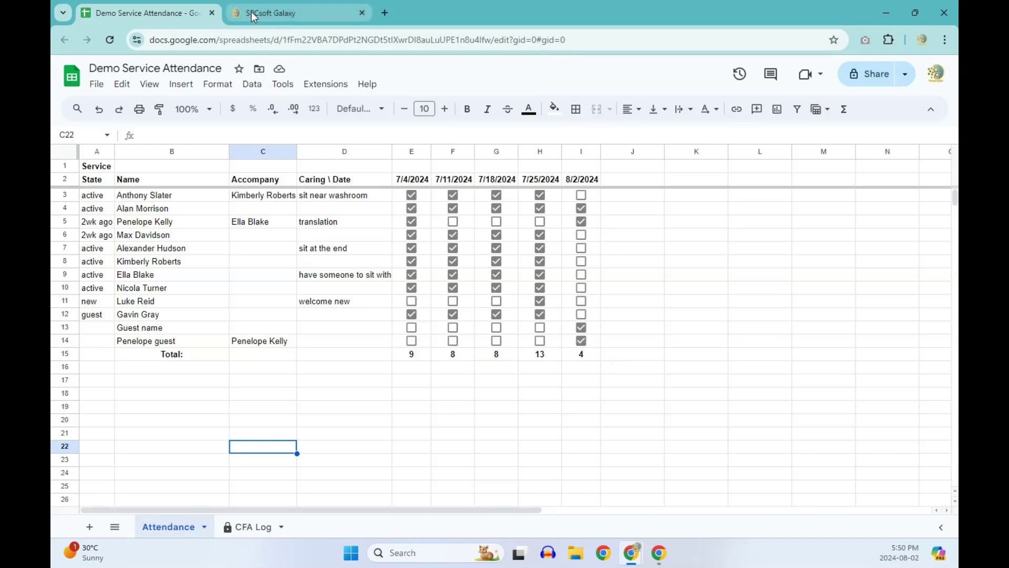
Step: Reload the web app's attendee list from the sheet and scroll to the new guest rows
left_click(259, 13)
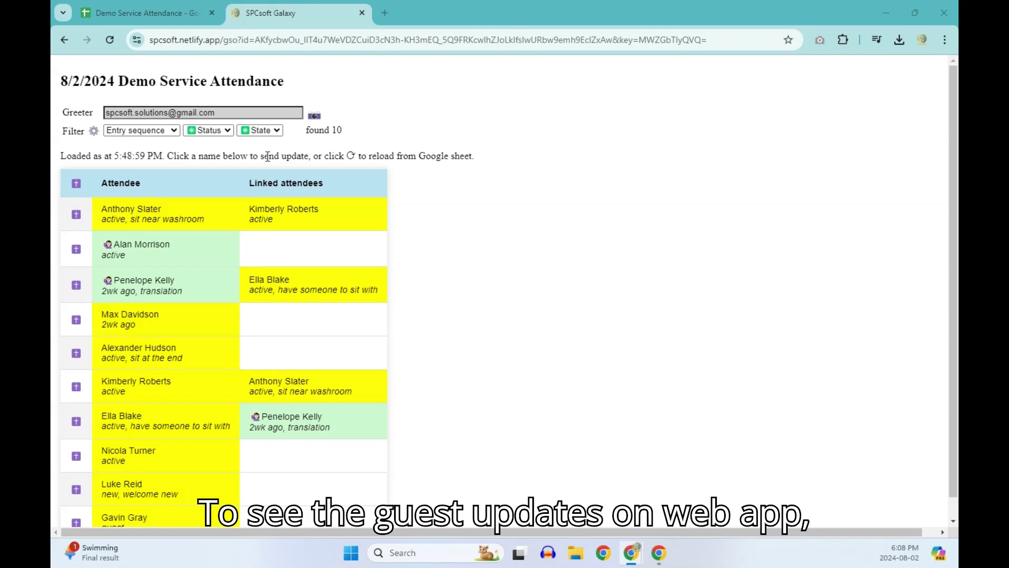
left_click(350, 156)
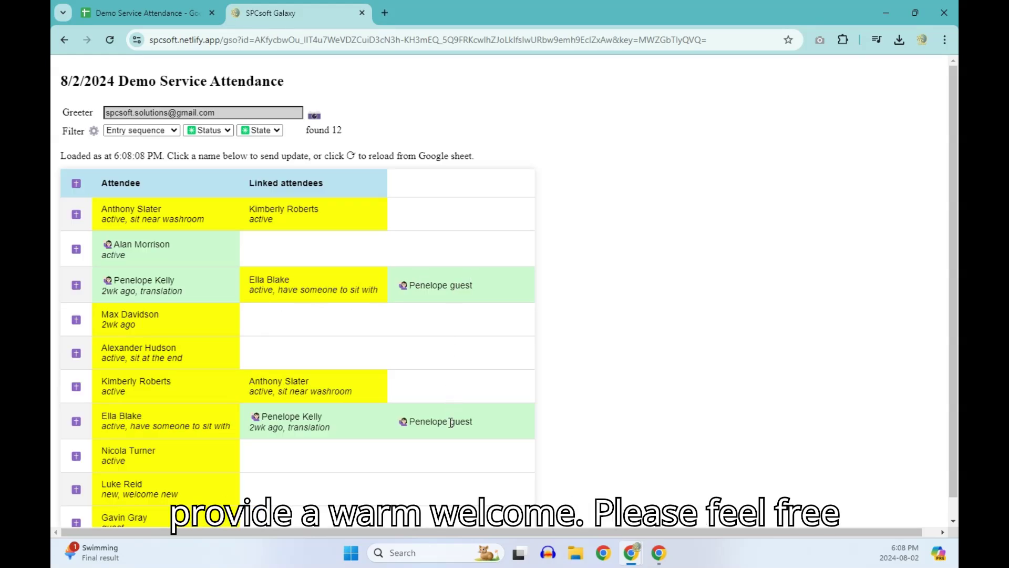
scroll(451, 422, "down", 1)
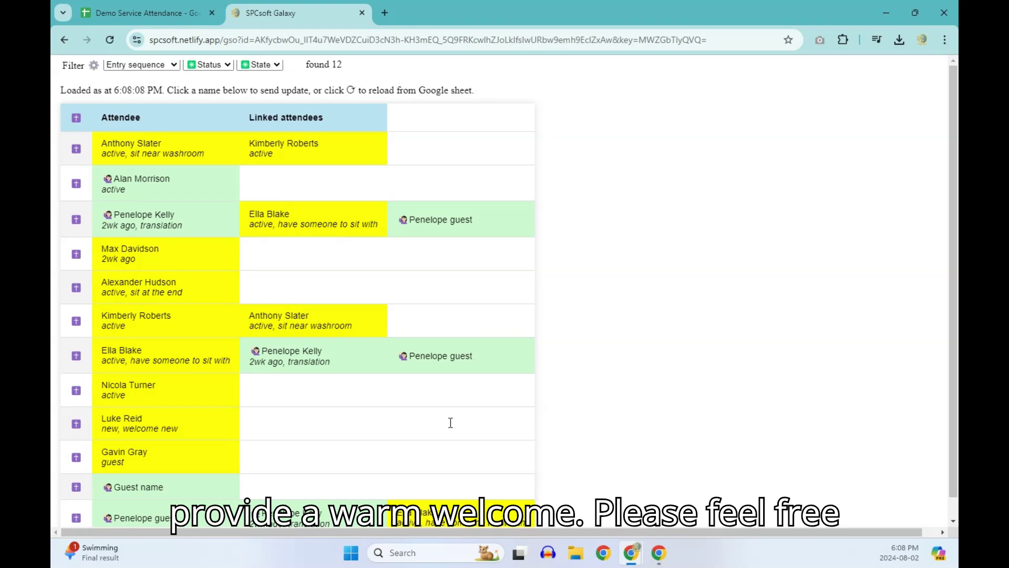